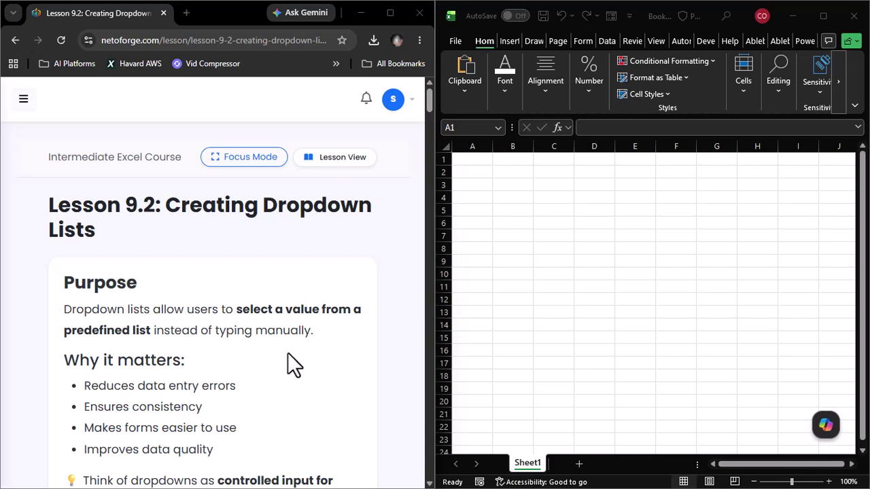
Step: Copy the Name and Gender example table from the simple dropdown section of the lesson into the worksheet at cell A1
{"action": "scroll", "coordinate": [287, 353], "scroll_direction": "down", "scroll_amount": 1}
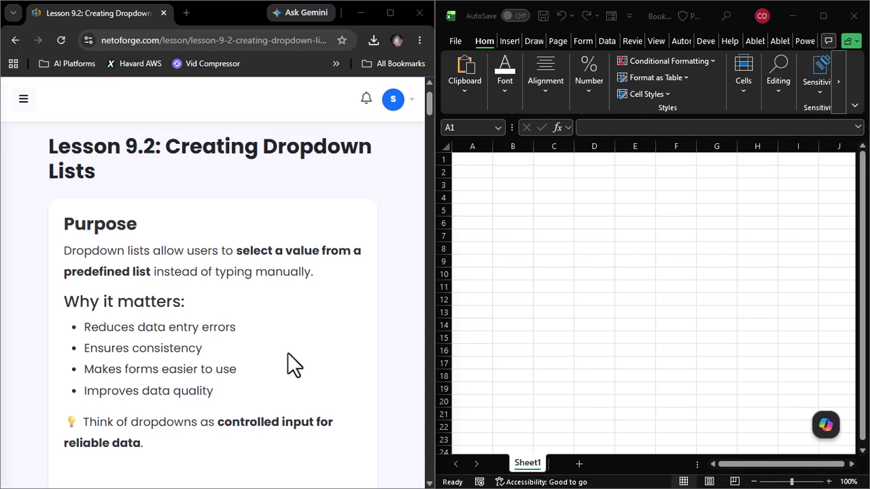
{"action": "scroll", "coordinate": [287, 353], "scroll_direction": "down", "scroll_amount": 1}
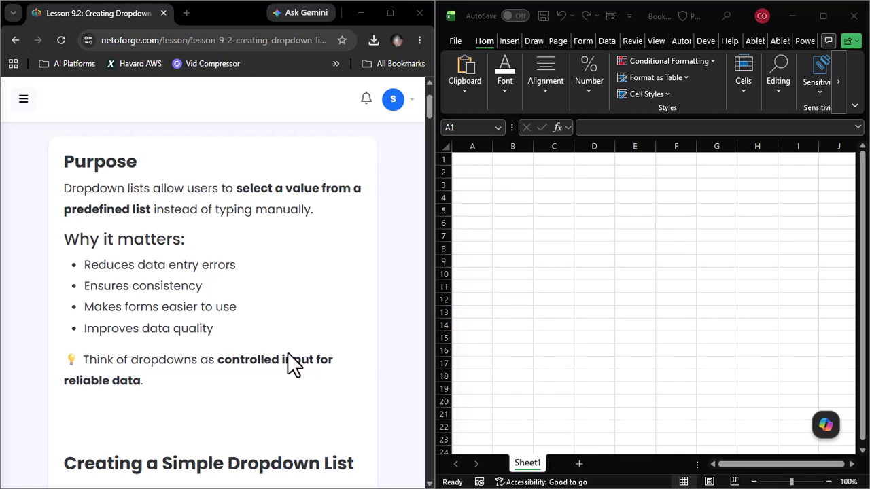
{"action": "scroll", "coordinate": [288, 360], "scroll_direction": "down", "scroll_amount": 2}
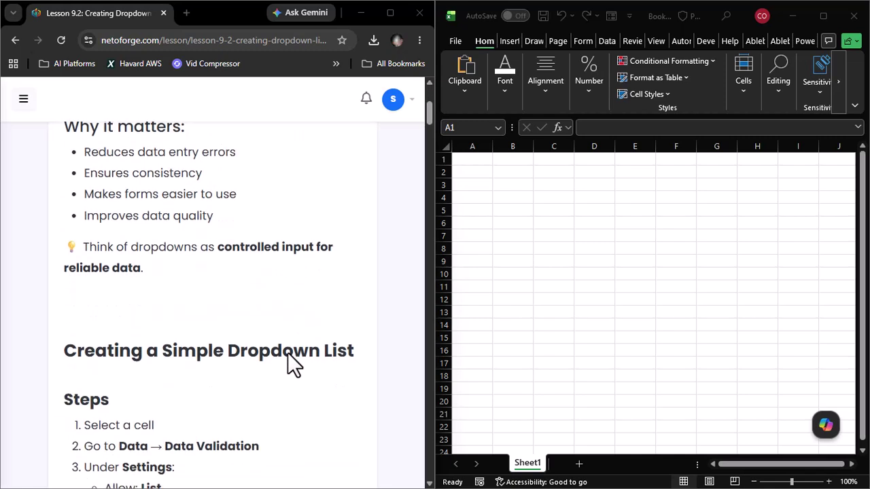
{"action": "scroll", "coordinate": [287, 352], "scroll_direction": "down", "scroll_amount": 2}
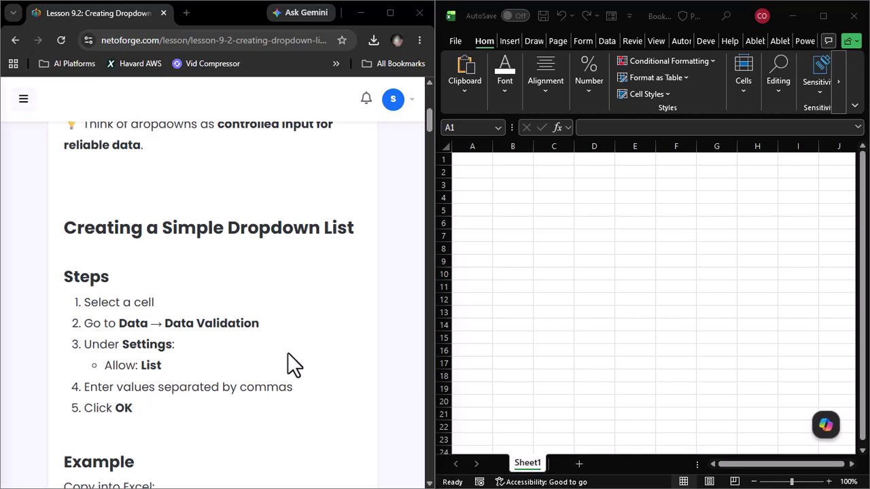
{"action": "scroll", "coordinate": [288, 353], "scroll_direction": "down", "scroll_amount": 3}
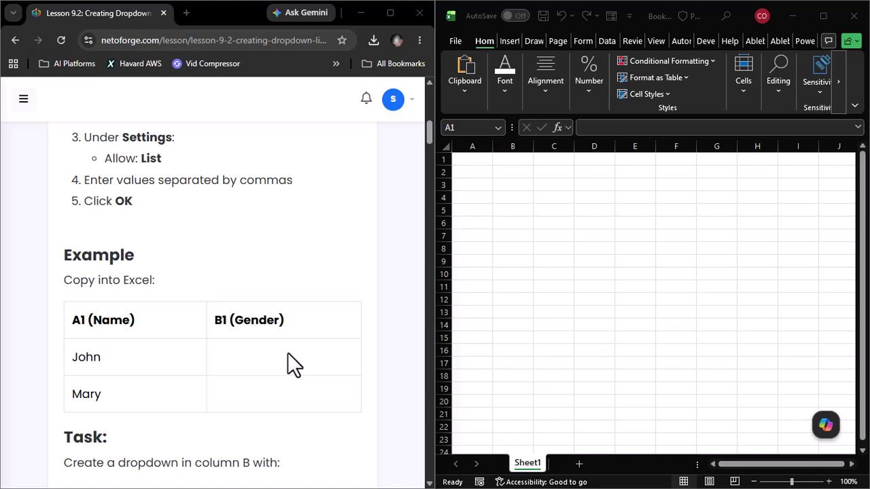
{"action": "left_click_drag", "start_coordinate": [56, 299], "coordinate": [251, 396]}
{"action": "key", "text": "ctrl+c"}
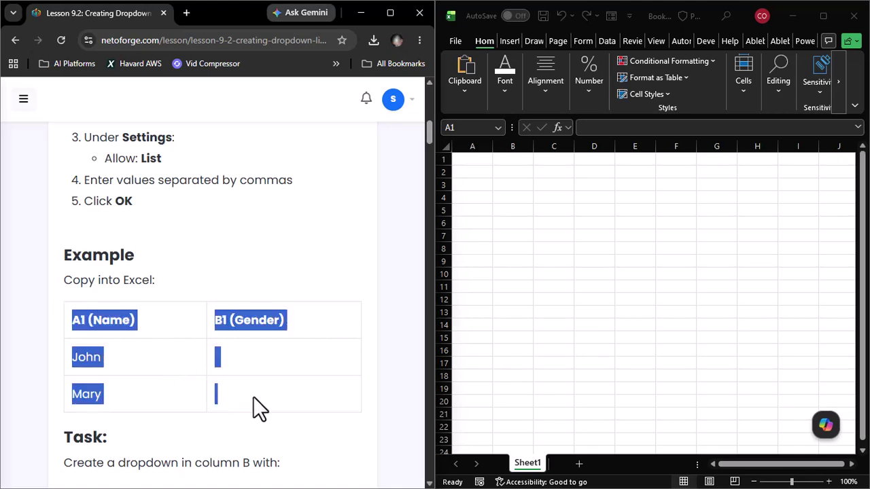
{"action": "left_click", "coordinate": [509, 219]}
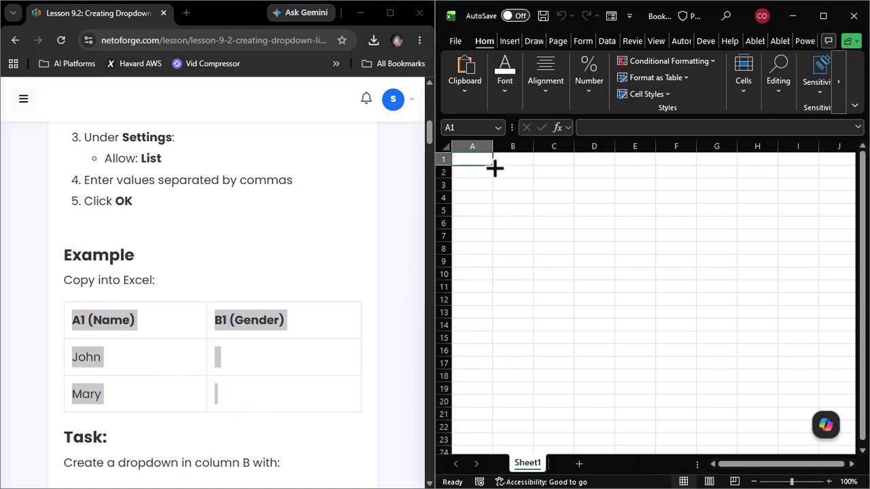
{"action": "key", "text": "ctrl+v"}
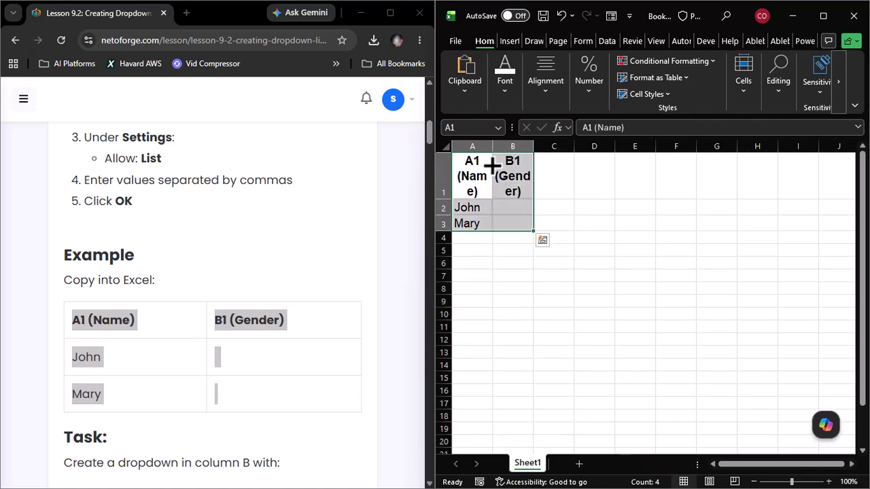
Step: Maximize the workbook window and set the sheet zoom to 130%
{"action": "left_click", "coordinate": [823, 17]}
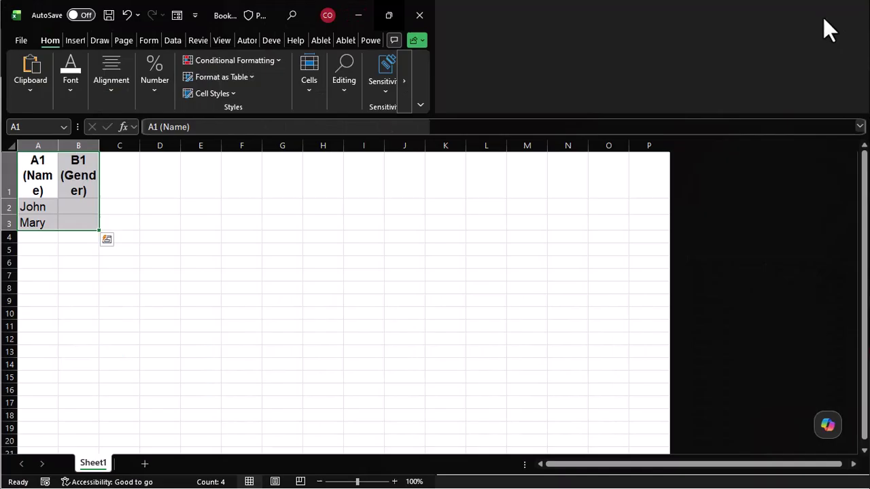
{"action": "double_click", "coordinate": [837, 482]}
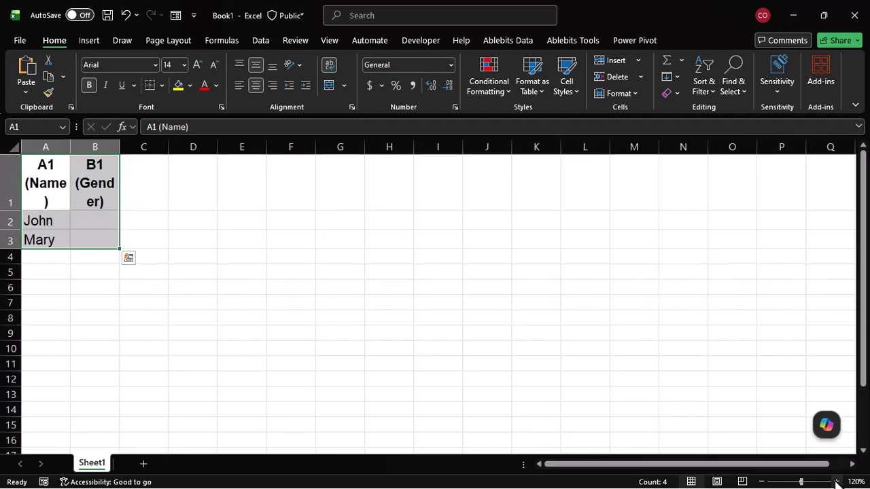
{"action": "left_click", "coordinate": [837, 482]}
{"action": "left_click", "coordinate": [544, 279]}
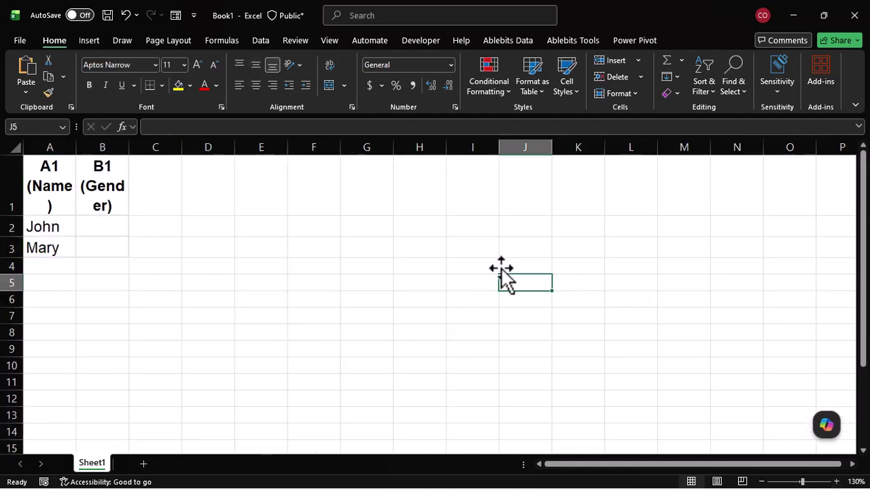
Step: Start a data validation rule for cells B2:B3 that allows values from a List
{"action": "left_click_drag", "start_coordinate": [92, 226], "coordinate": [93, 238]}
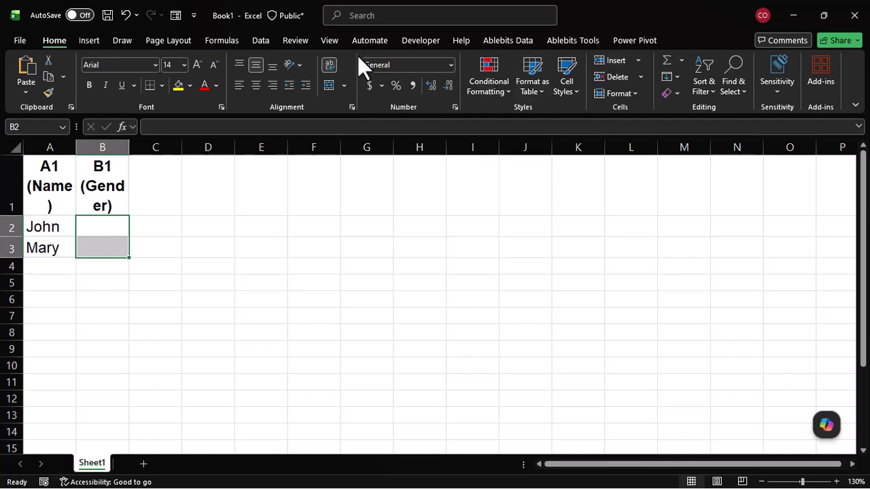
{"action": "key", "text": "alt+Tab"}
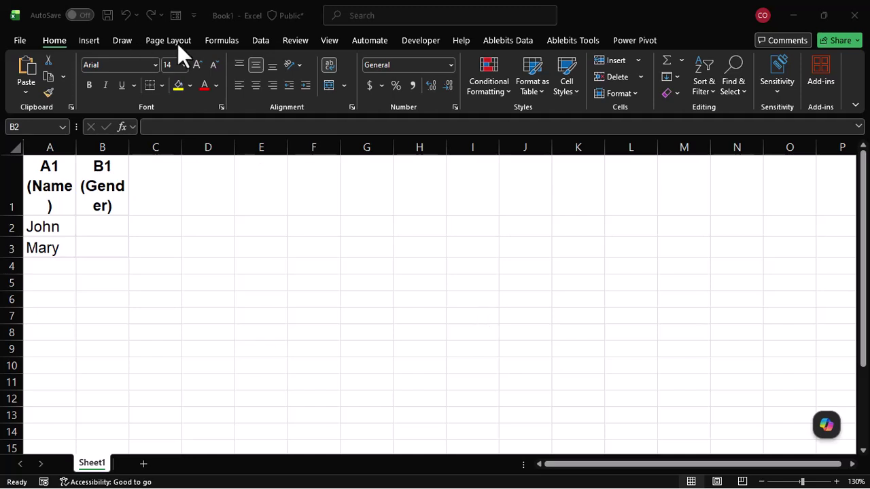
{"action": "key", "text": "alt+Tab"}
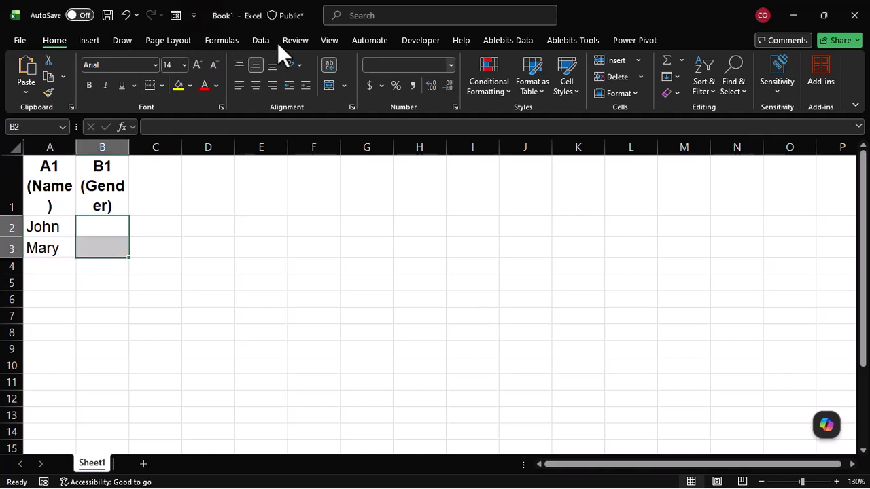
{"action": "left_click", "coordinate": [254, 35]}
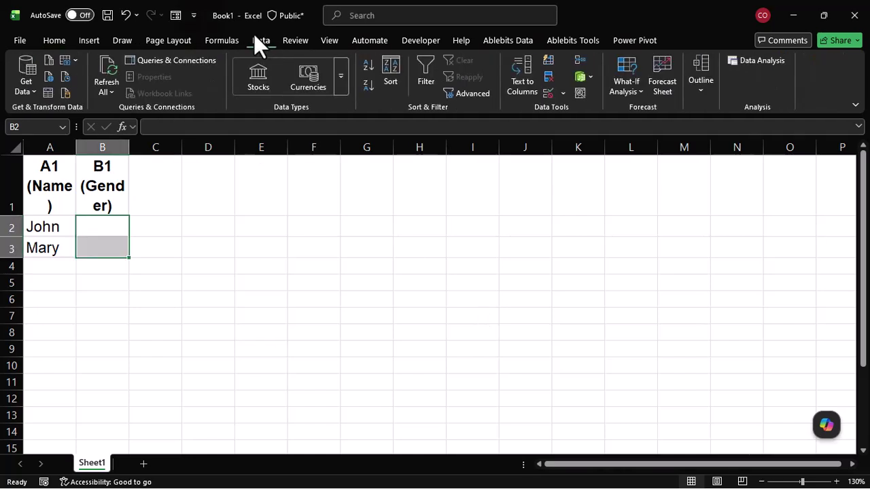
{"action": "left_click", "coordinate": [547, 95]}
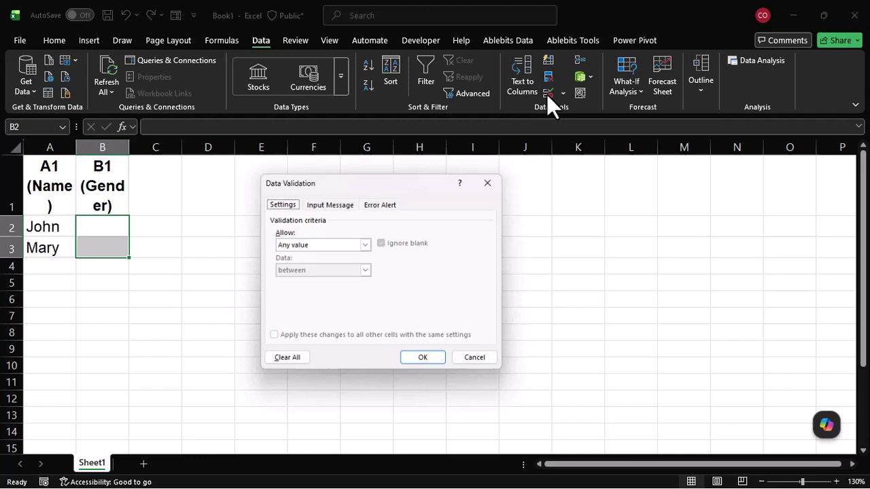
{"action": "left_click", "coordinate": [367, 243]}
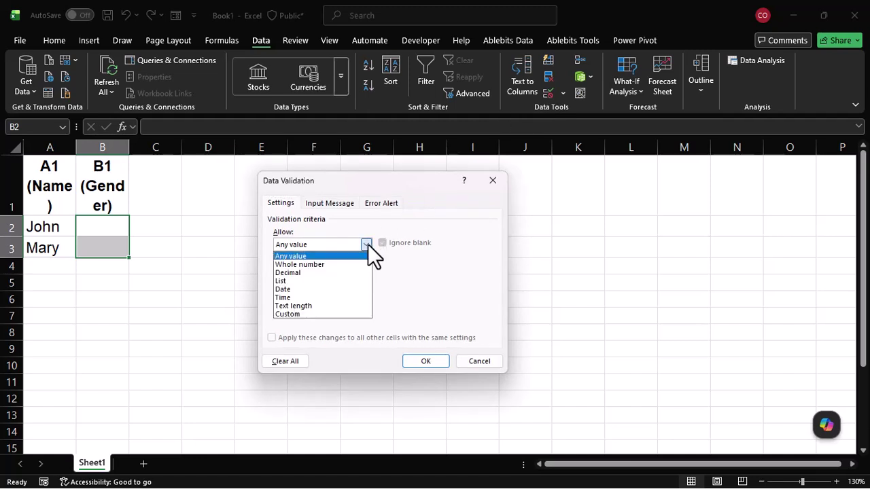
{"action": "left_click", "coordinate": [293, 281]}
Step: Enter "Male, Femae" as the source of the validation list and apply the rule
{"action": "left_click", "coordinate": [309, 295]}
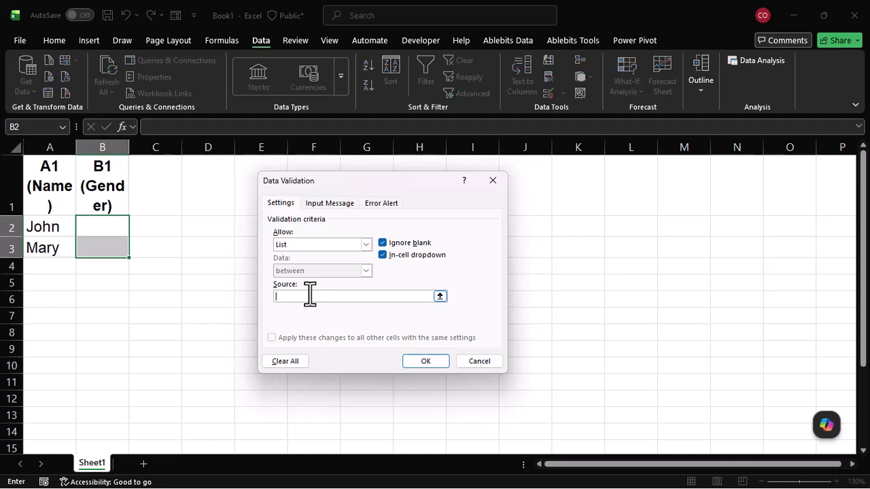
{"action": "type", "text": "Ma"}
{"action": "type", "text": "le, "}
{"action": "type", "text": "Fe"}
{"action": "type", "text": "m"}
{"action": "type", "text": "ale"}
{"action": "left_click", "coordinate": [428, 356]}
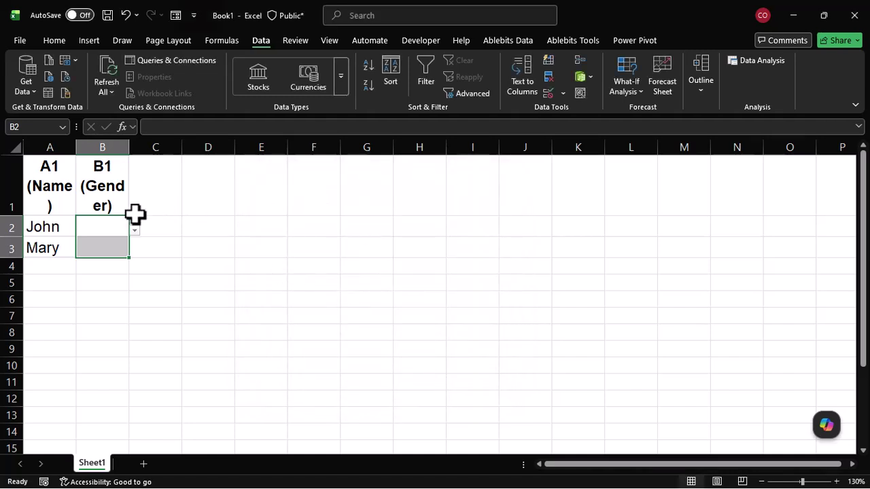
Step: Fill the Gender cells from their dropdowns, choosing Male in B2 and Femae in B3
{"action": "left_click", "coordinate": [101, 226]}
{"action": "left_click", "coordinate": [134, 231]}
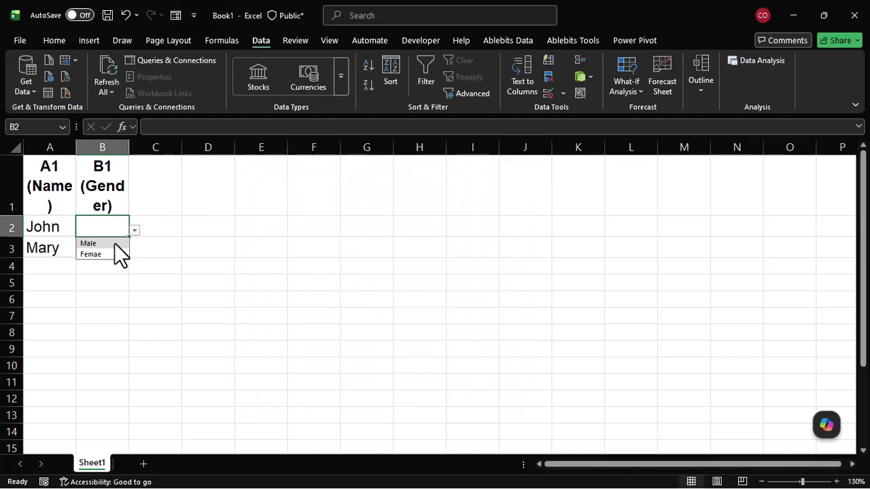
{"action": "left_click", "coordinate": [112, 244]}
{"action": "left_click", "coordinate": [118, 248]}
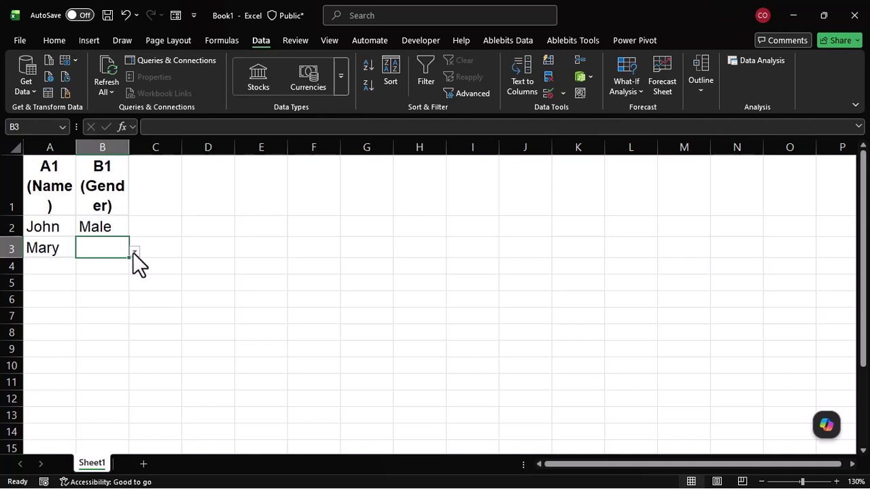
{"action": "left_click", "coordinate": [133, 251]}
{"action": "left_click", "coordinate": [119, 273]}
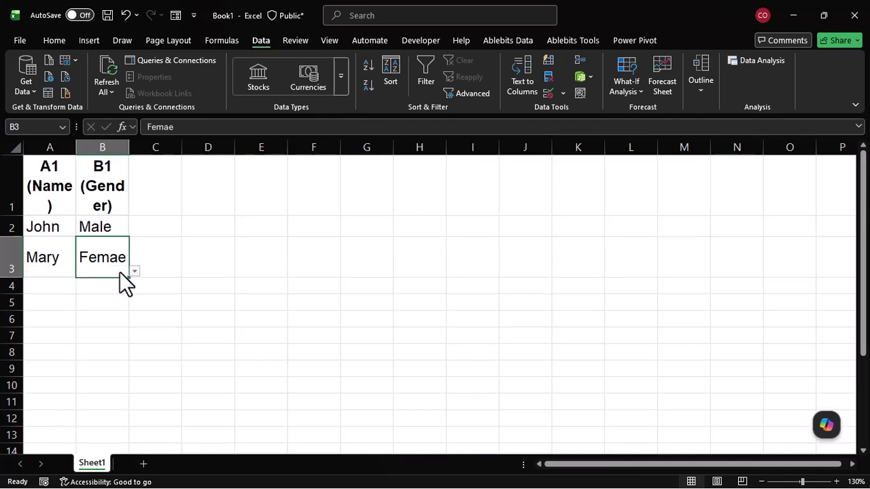
Step: Place the workbook beside the lesson again and copy the lesson's Options table (Male, Female) into the worksheet at cell D1
{"action": "key", "text": "super+Right"}
{"action": "left_click", "coordinate": [239, 270]}
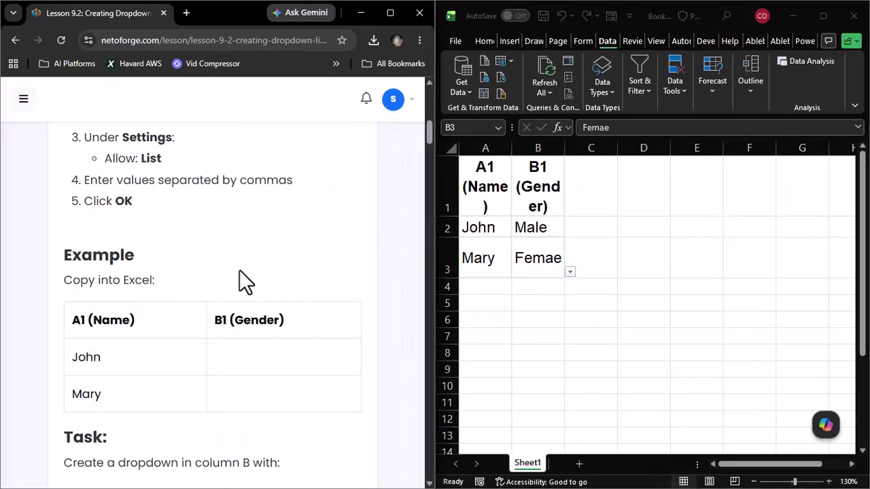
{"action": "scroll", "coordinate": [239, 270], "scroll_direction": "down", "scroll_amount": 4}
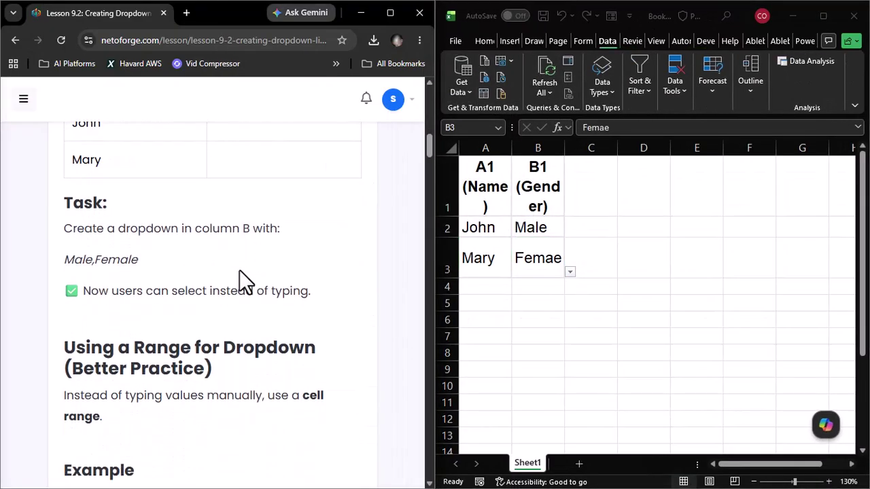
{"action": "scroll", "coordinate": [239, 269], "scroll_direction": "down", "scroll_amount": 2}
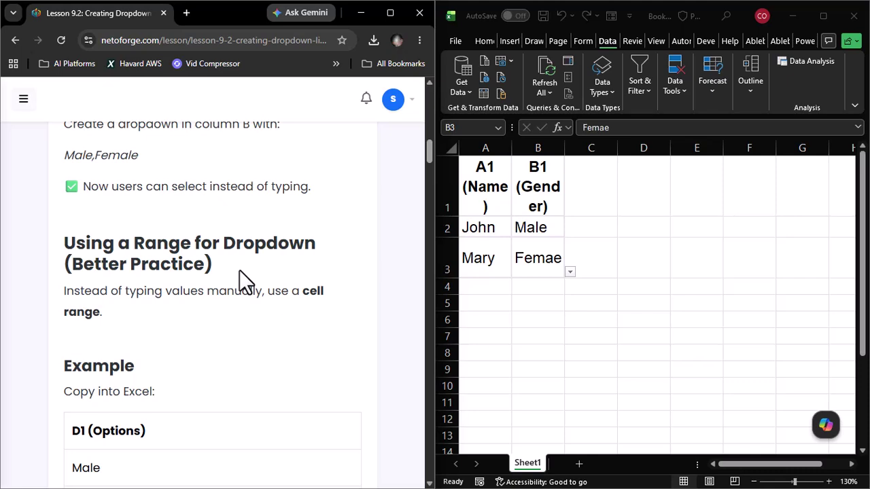
{"action": "scroll", "coordinate": [239, 270], "scroll_direction": "down", "scroll_amount": 1}
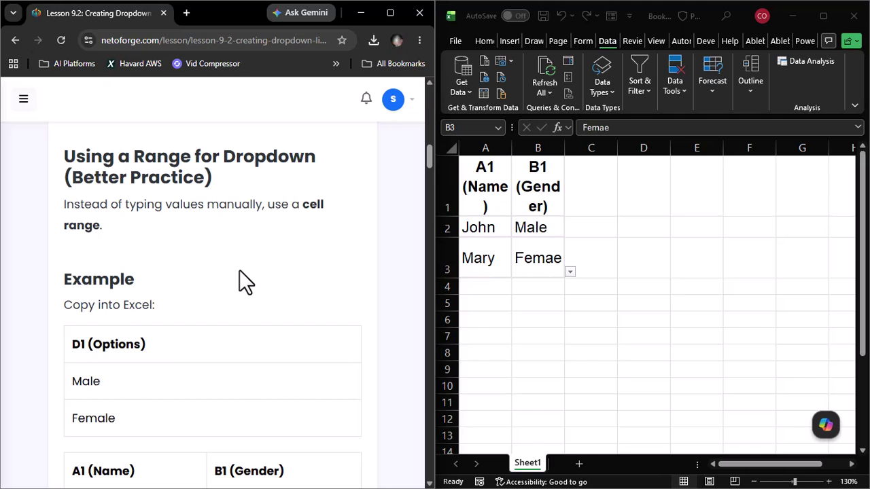
{"action": "scroll", "coordinate": [239, 269], "scroll_direction": "down", "scroll_amount": 1}
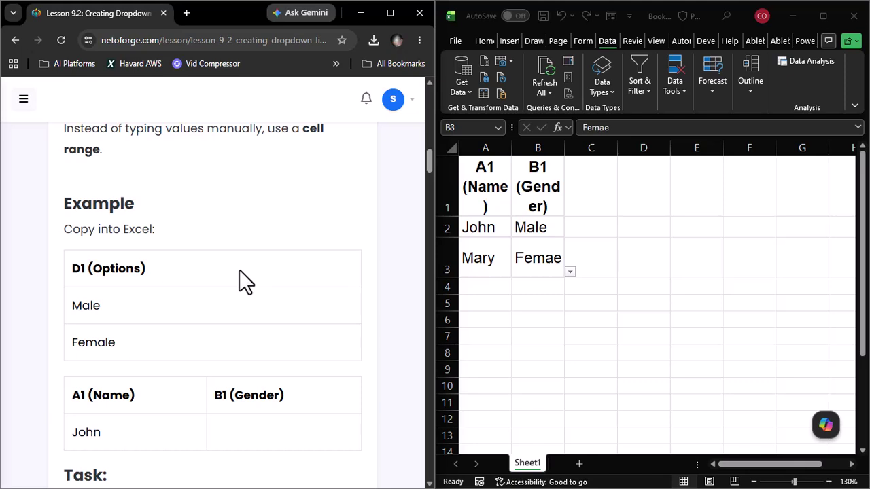
{"action": "scroll", "coordinate": [239, 270], "scroll_direction": "down", "scroll_amount": 1}
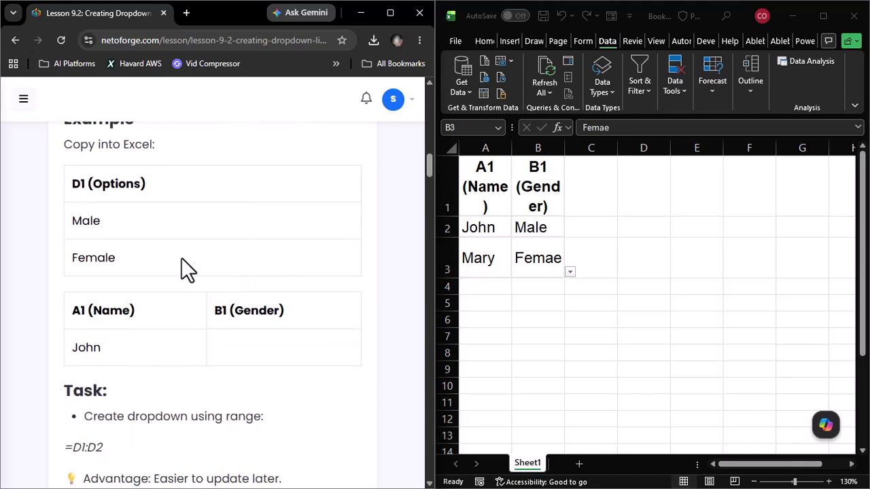
{"action": "left_click_drag", "start_coordinate": [58, 175], "coordinate": [199, 249]}
{"action": "key", "text": "ctrl+c"}
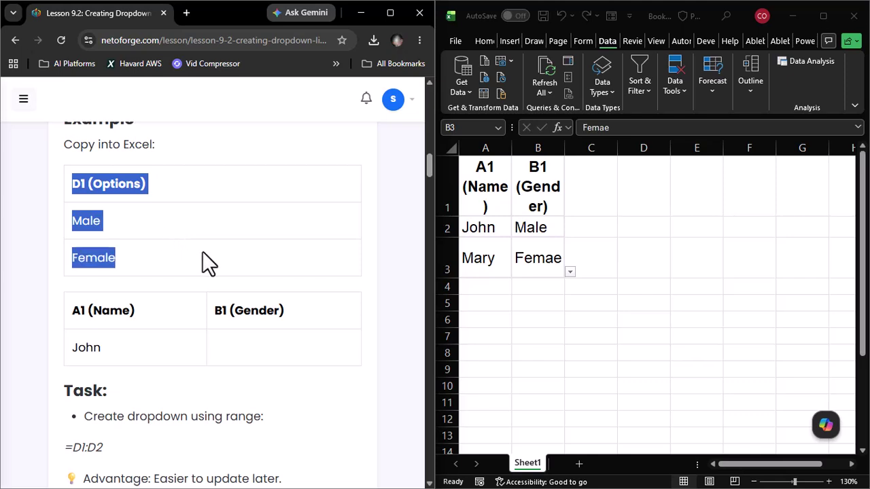
{"action": "left_click", "coordinate": [602, 167]}
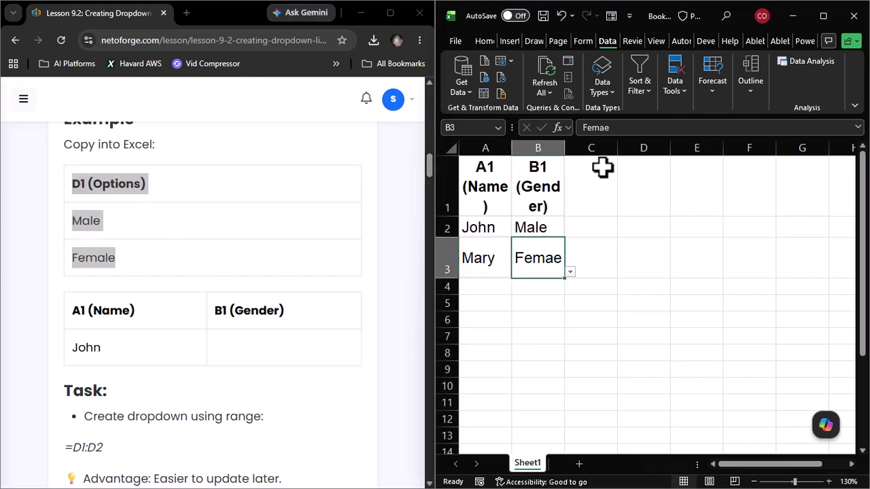
{"action": "left_click", "coordinate": [642, 180]}
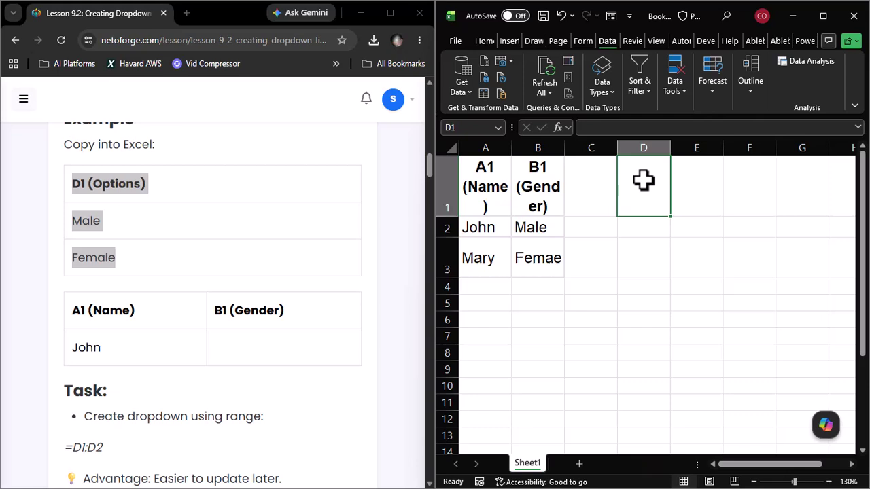
{"action": "key", "text": "ctrl+v"}
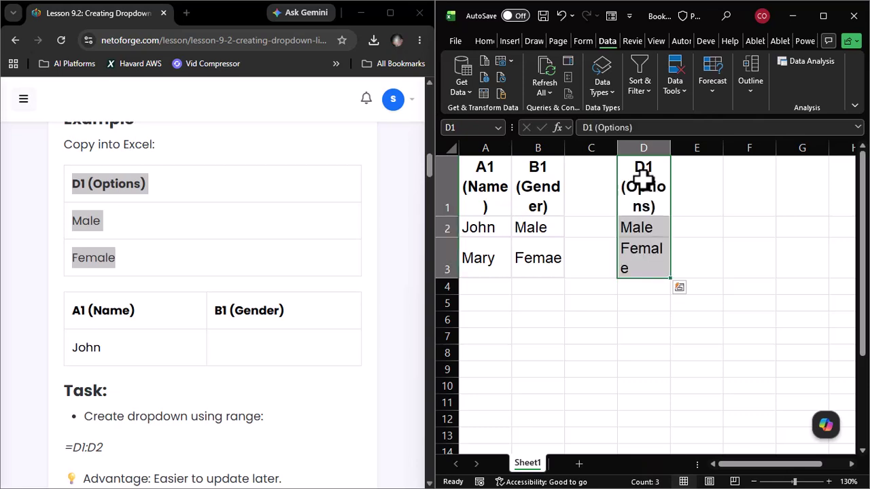
Step: Clear the contents of columns A and B, keeping the options in column D
{"action": "left_click", "coordinate": [270, 262]}
{"action": "scroll", "coordinate": [270, 263], "scroll_direction": "down", "scroll_amount": 1}
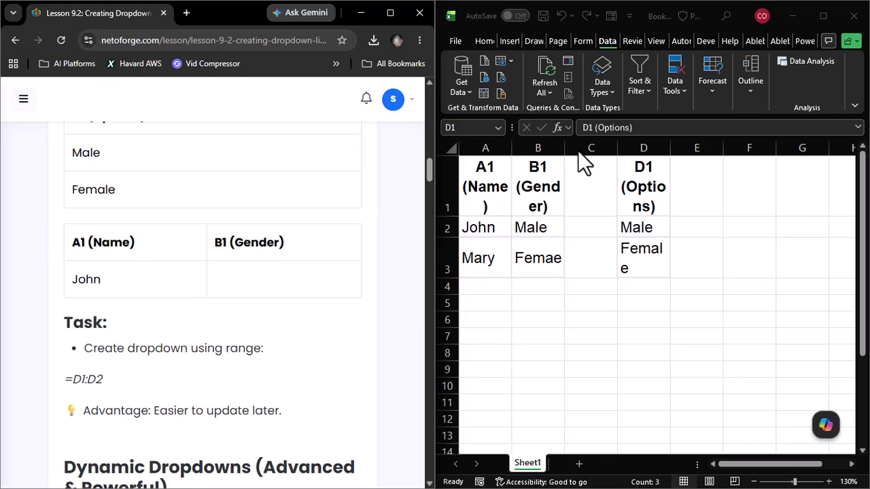
{"action": "left_click_drag", "start_coordinate": [544, 146], "coordinate": [499, 156]}
{"action": "key", "text": "Delete"}
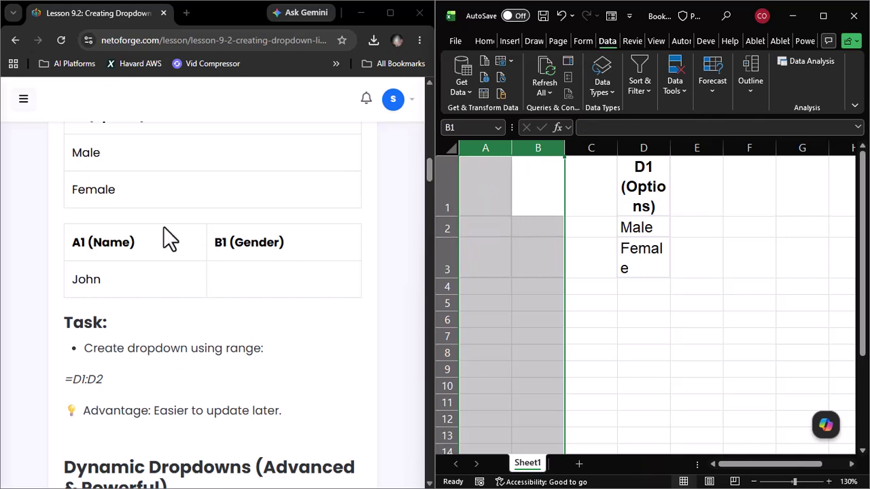
{"action": "scroll", "coordinate": [120, 292], "scroll_direction": "up", "scroll_amount": 1}
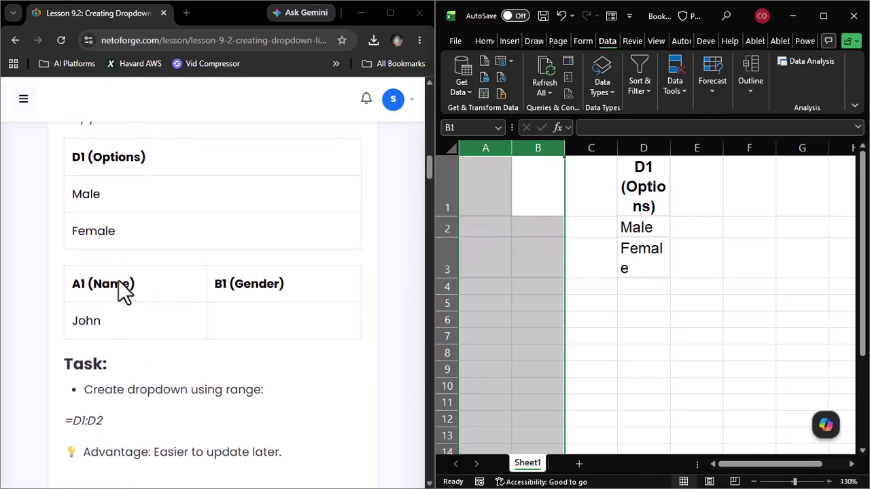
Step: Copy the lesson's table with the A1 (Name) and B1 (Gender) headings into the worksheet at cell A1
{"action": "left_click", "coordinate": [53, 279]}
{"action": "left_click_drag", "start_coordinate": [53, 278], "coordinate": [290, 331]}
{"action": "key", "text": "ctrl+c"}
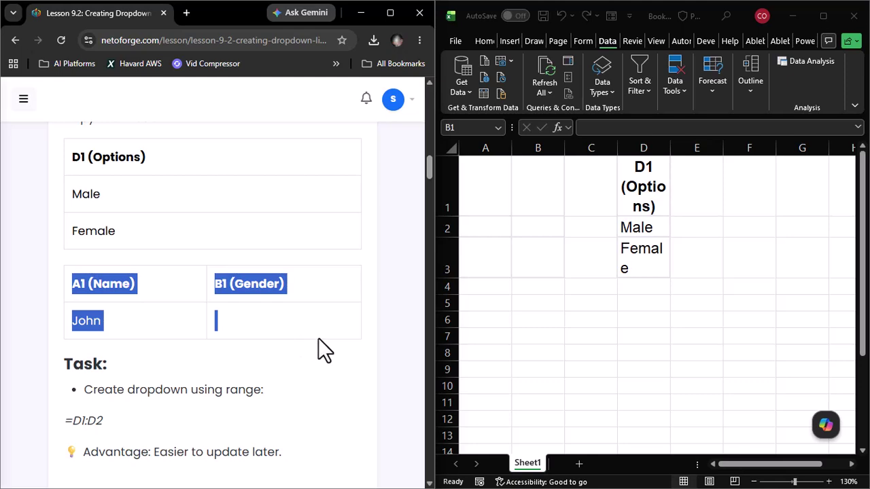
{"action": "left_click", "coordinate": [489, 195]}
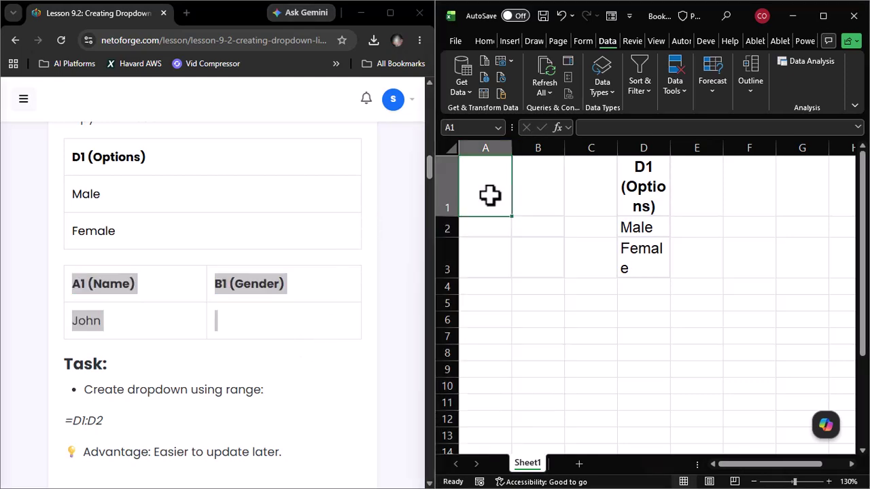
{"action": "key", "text": "ctrl+v"}
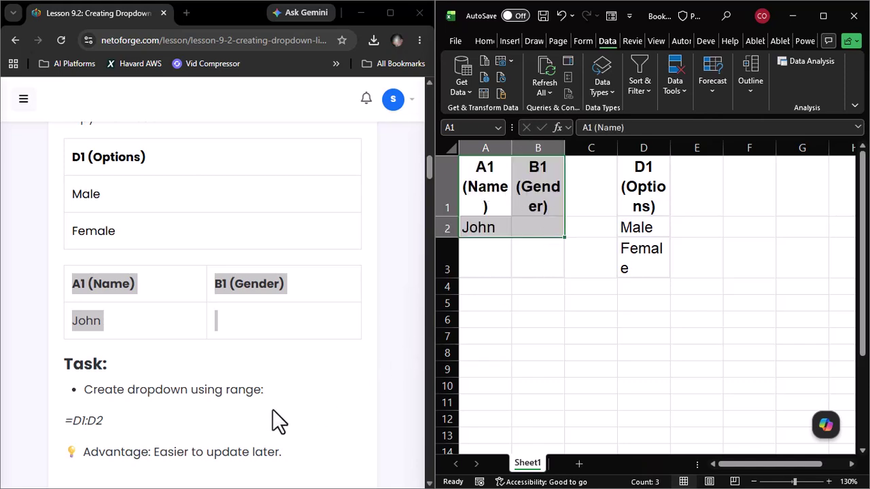
Step: Read the lesson's range-dropdown task, maximize the workbook and start a data validation rule on cell B2 that allows a List
{"action": "scroll", "coordinate": [243, 406], "scroll_direction": "down", "scroll_amount": 2}
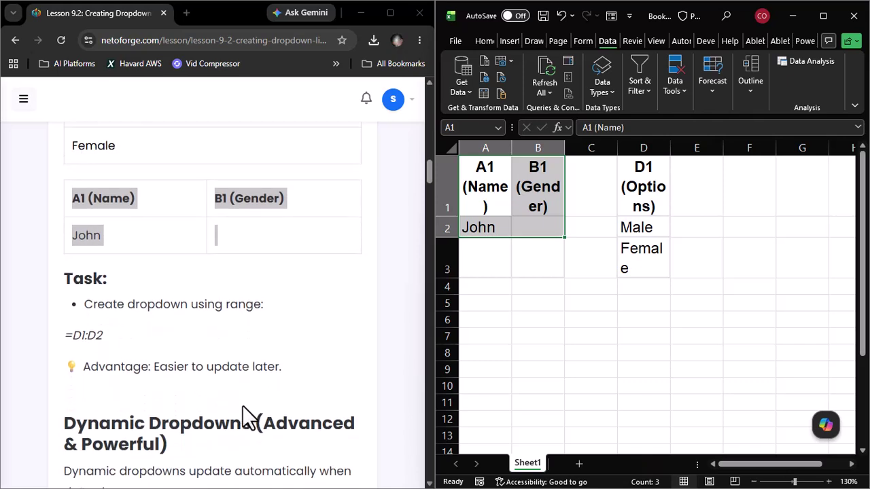
{"action": "left_click", "coordinate": [245, 305]}
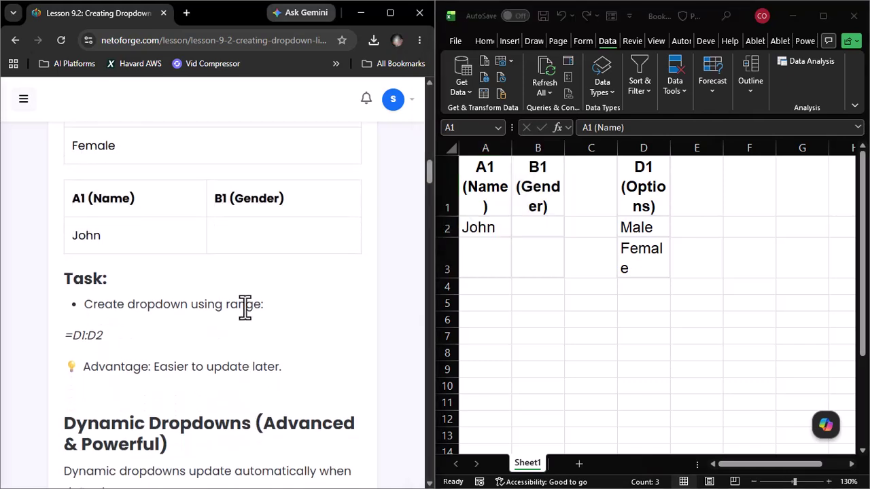
{"action": "scroll", "coordinate": [245, 305], "scroll_direction": "down", "scroll_amount": 1}
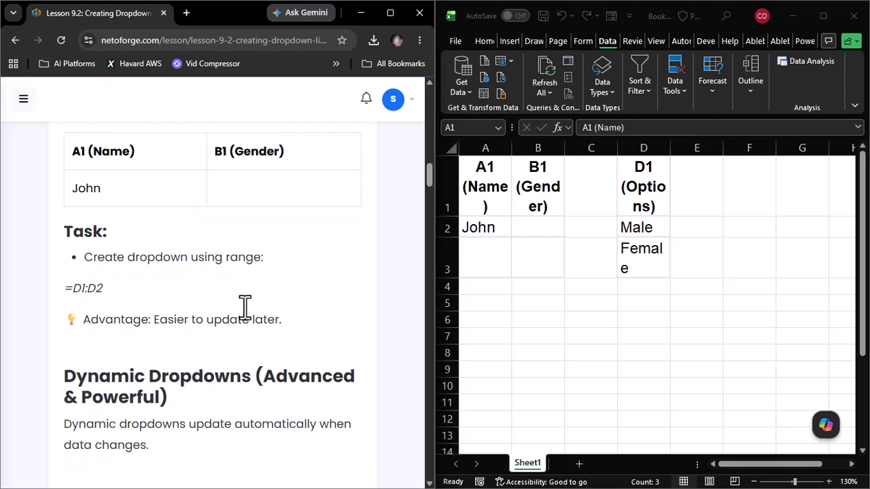
{"action": "scroll", "coordinate": [245, 305], "scroll_direction": "down", "scroll_amount": 2}
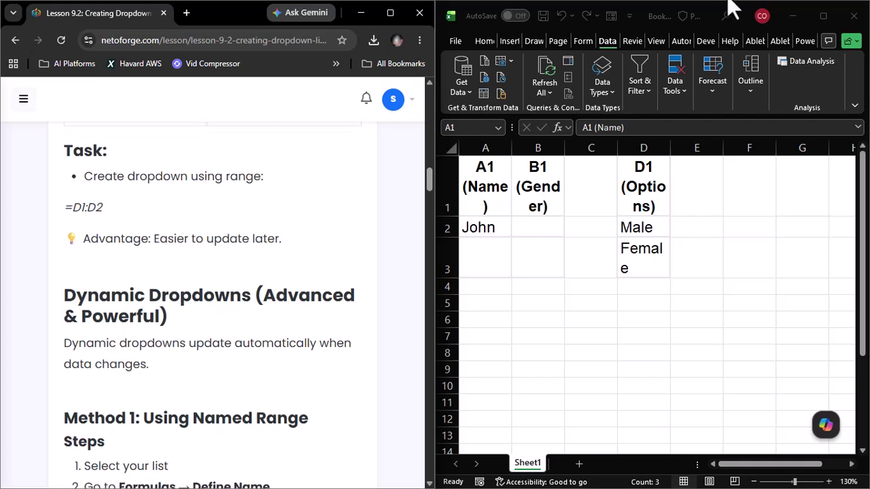
{"action": "left_click", "coordinate": [826, 18]}
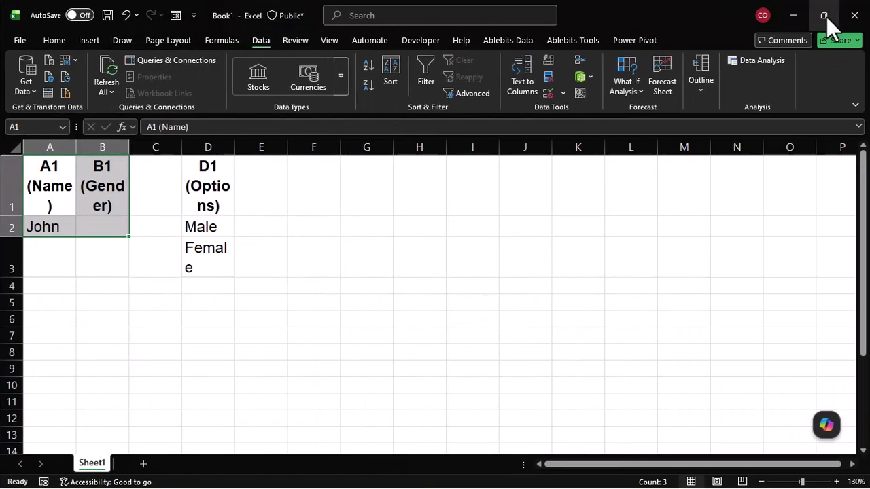
{"action": "left_click", "coordinate": [104, 226]}
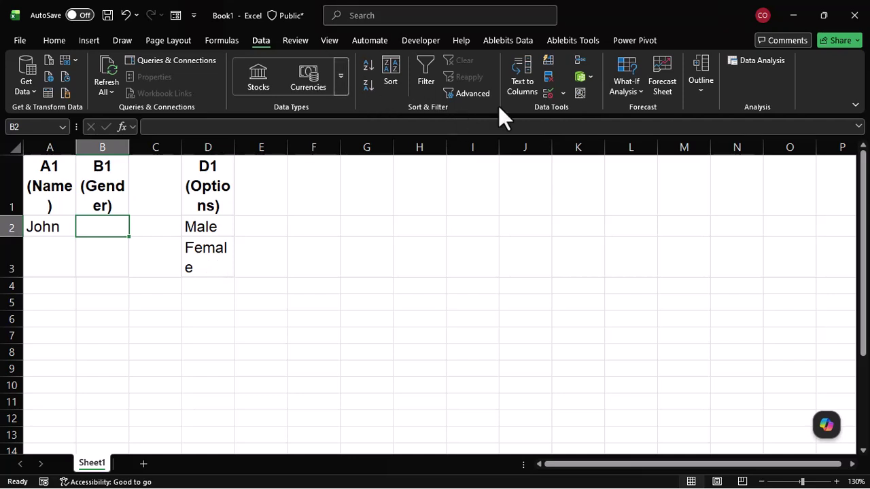
{"action": "left_click", "coordinate": [542, 94]}
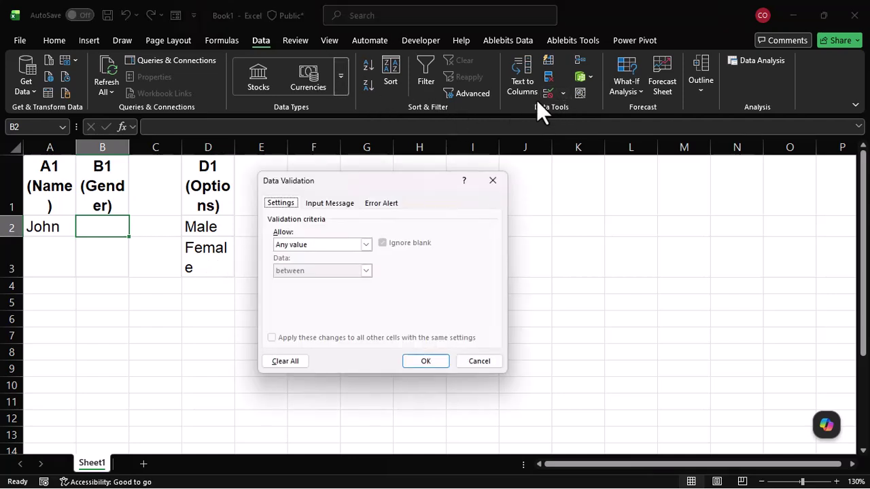
{"action": "left_click", "coordinate": [366, 244]}
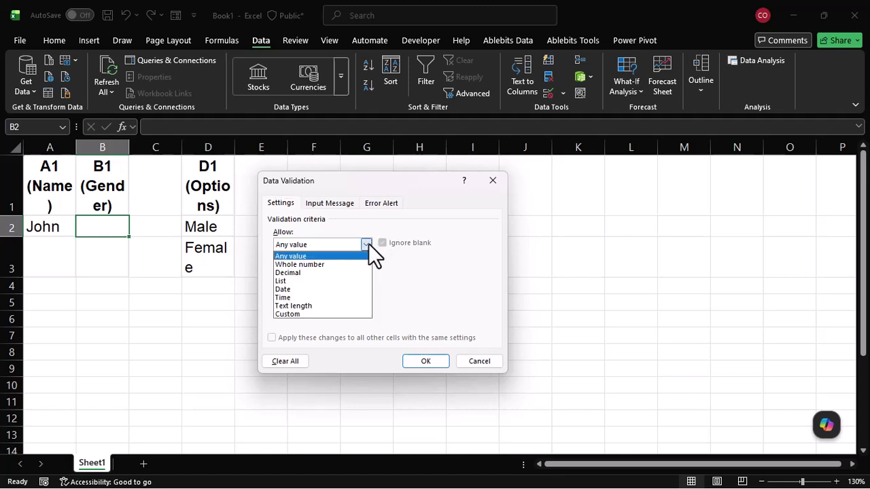
{"action": "left_click", "coordinate": [317, 279]}
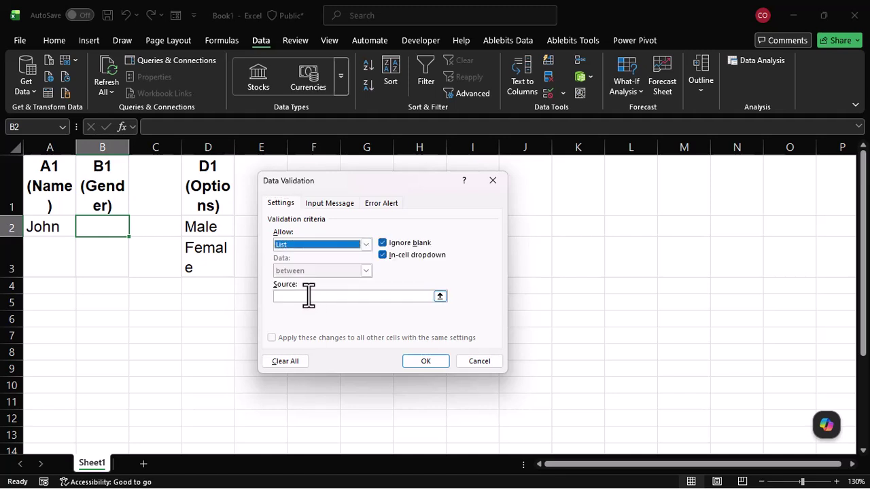
Step: Set the list source to the range =$D$2:$D$4 and apply the validation rule
{"action": "left_click", "coordinate": [309, 296]}
{"action": "type", "text": "="}
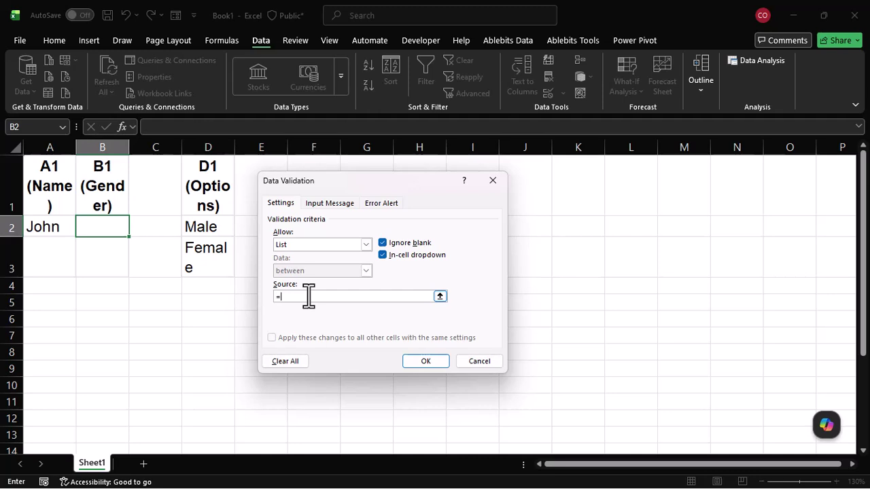
{"action": "left_click_drag", "start_coordinate": [206, 226], "coordinate": [206, 288]}
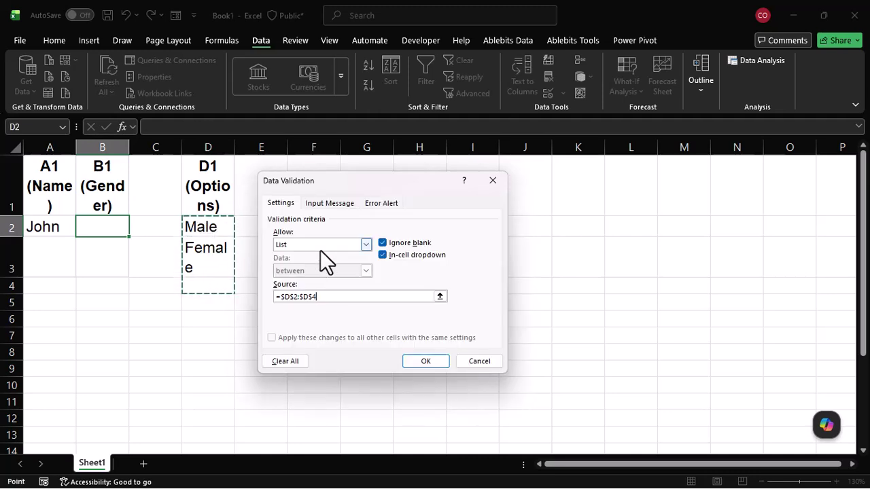
{"action": "left_click", "coordinate": [418, 362]}
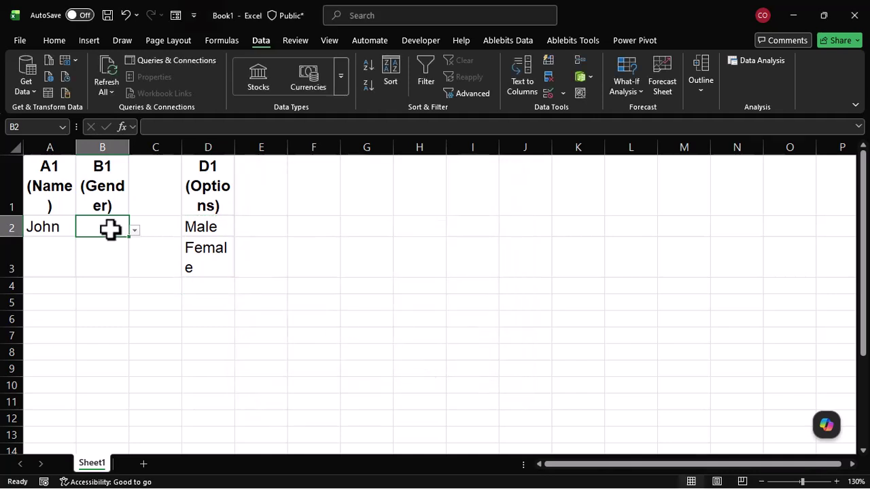
Step: Try the dropdown in B2 by choosing Male, and change the selection to Female
{"action": "left_click", "coordinate": [136, 233]}
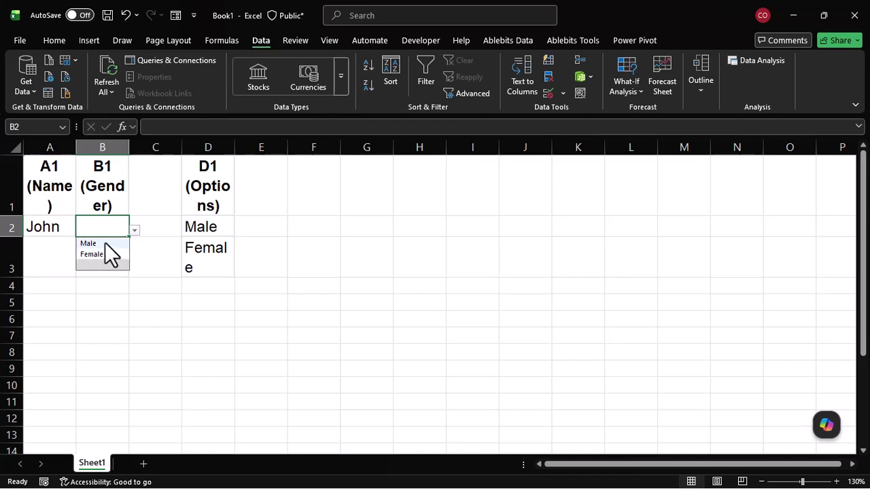
{"action": "left_click", "coordinate": [104, 242]}
{"action": "left_click", "coordinate": [134, 232]}
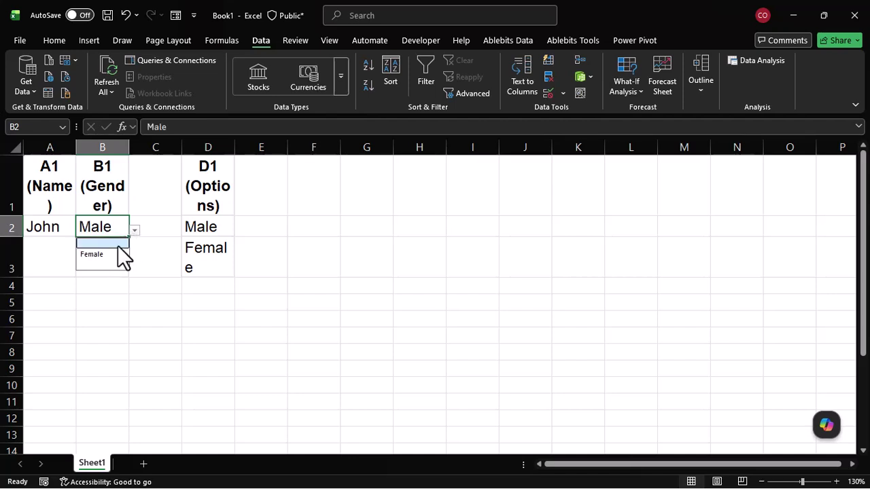
{"action": "left_click", "coordinate": [110, 253]}
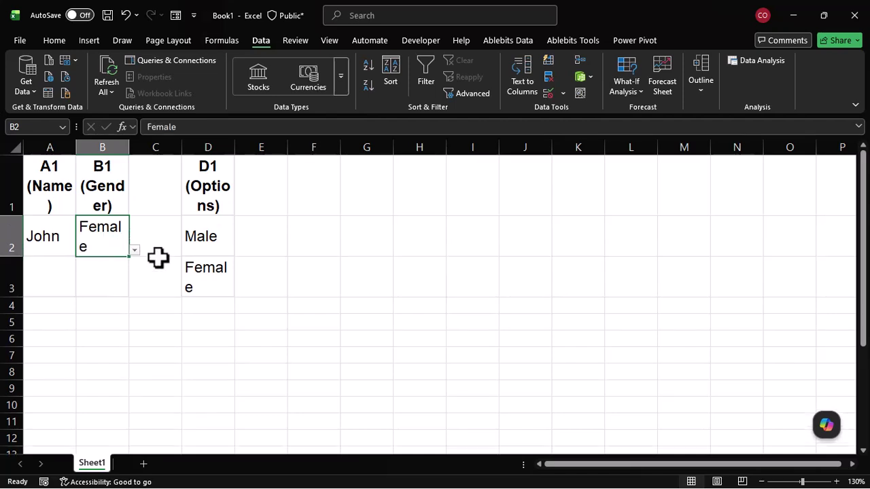
Step: Add TG as an extra option in cell D4 and expand the B2 dropdown to check its choices
{"action": "left_click", "coordinate": [211, 306]}
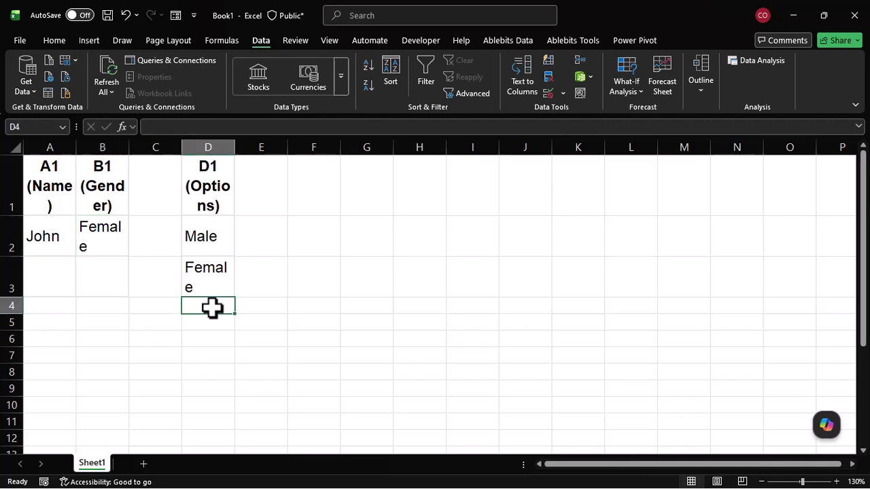
{"action": "type", "text": "TG"}
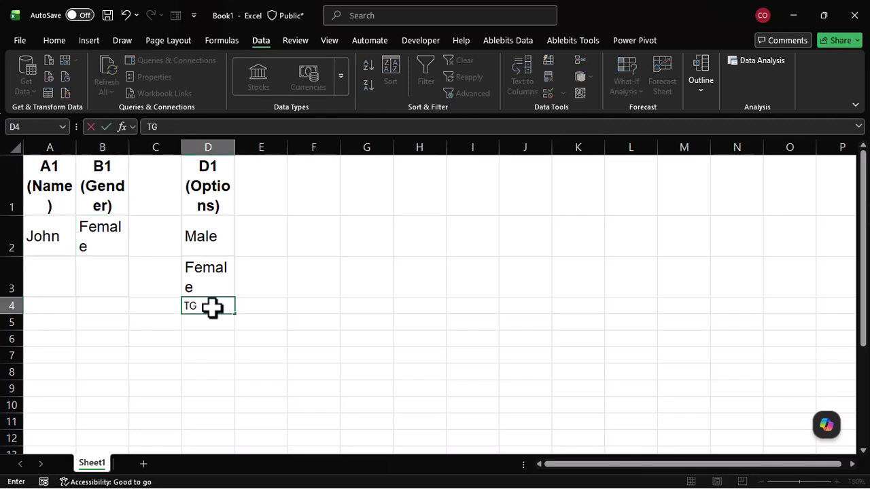
{"action": "key", "text": "Return"}
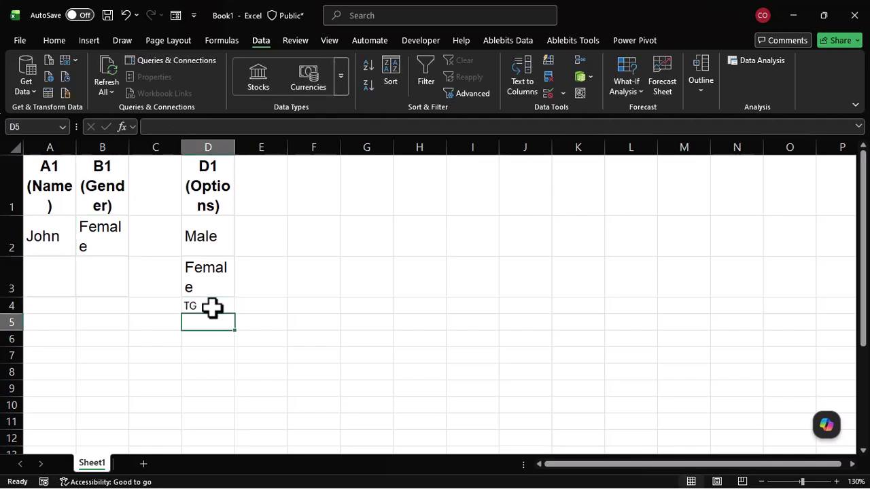
{"action": "left_click", "coordinate": [101, 226]}
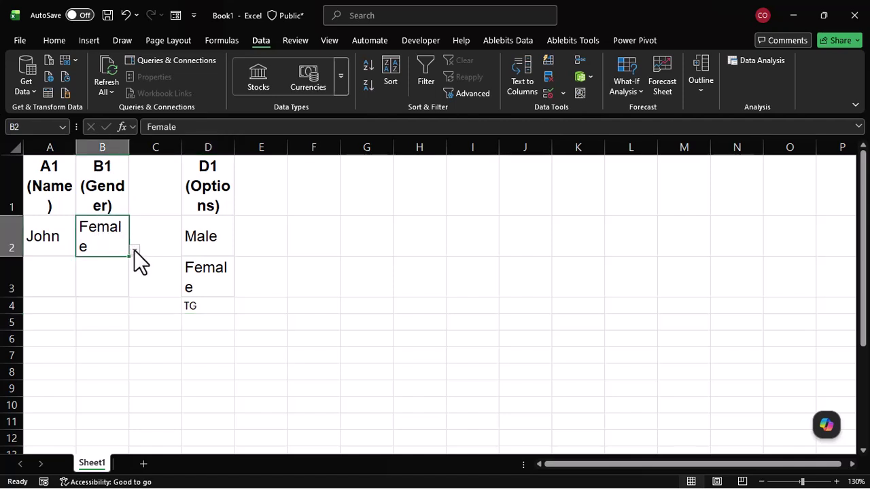
{"action": "left_click", "coordinate": [134, 250]}
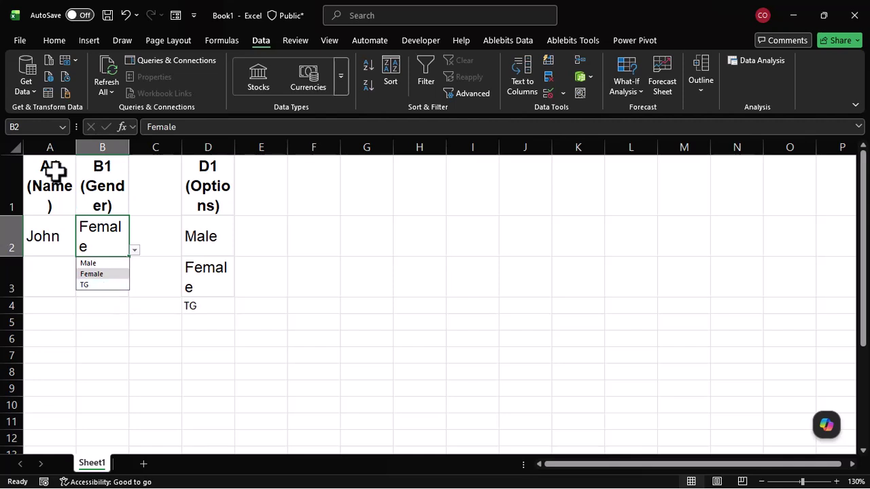
Step: Delete columns A to D from the worksheet
{"action": "left_click_drag", "start_coordinate": [52, 145], "coordinate": [211, 171]}
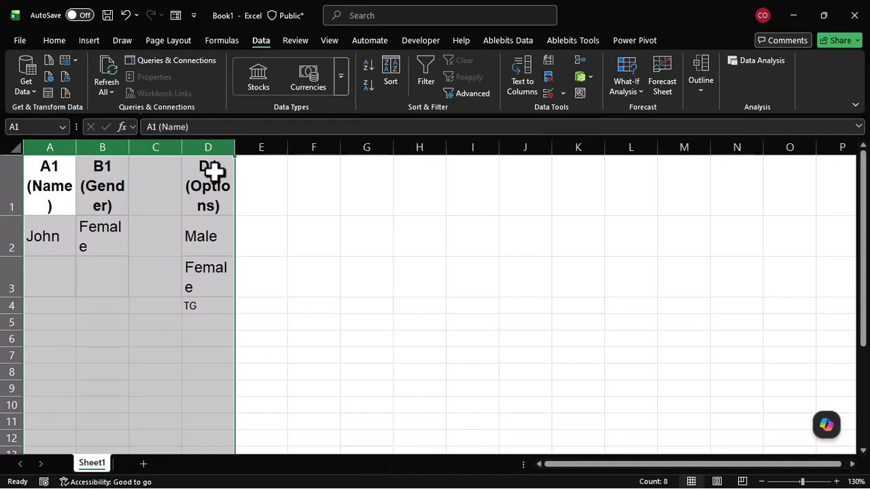
{"action": "right_click", "coordinate": [213, 172]}
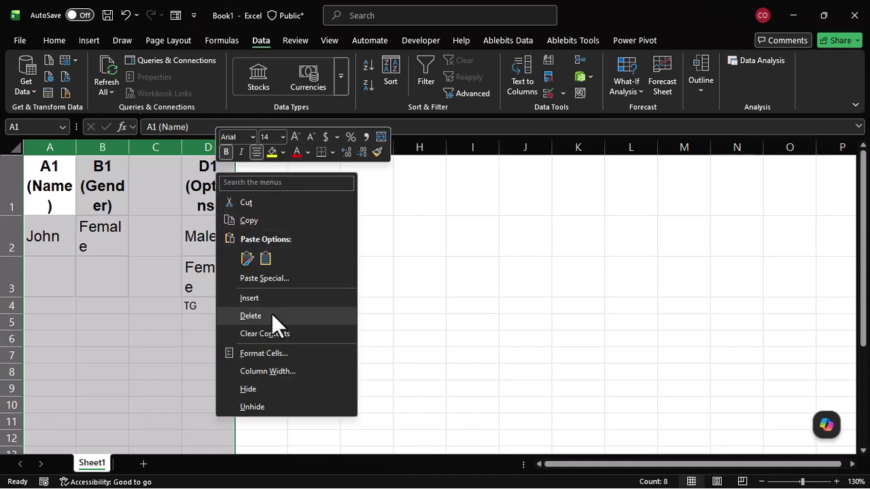
{"action": "left_click", "coordinate": [251, 316]}
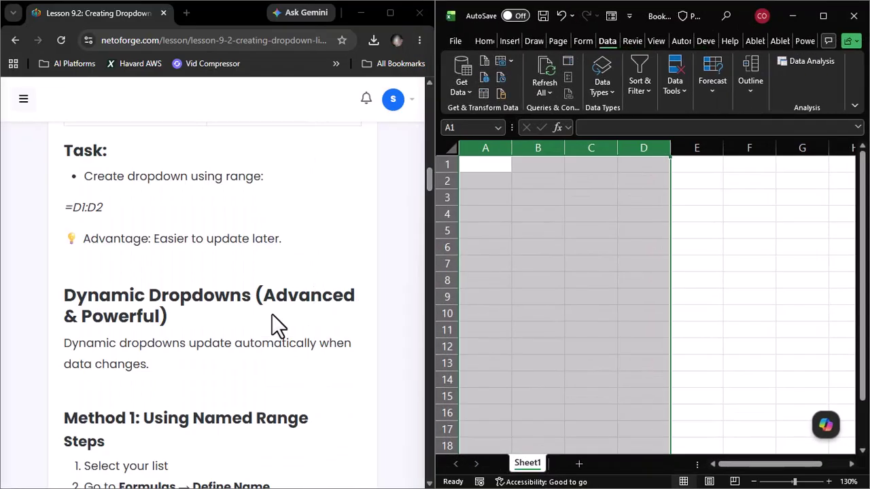
{"action": "left_click", "coordinate": [498, 163]}
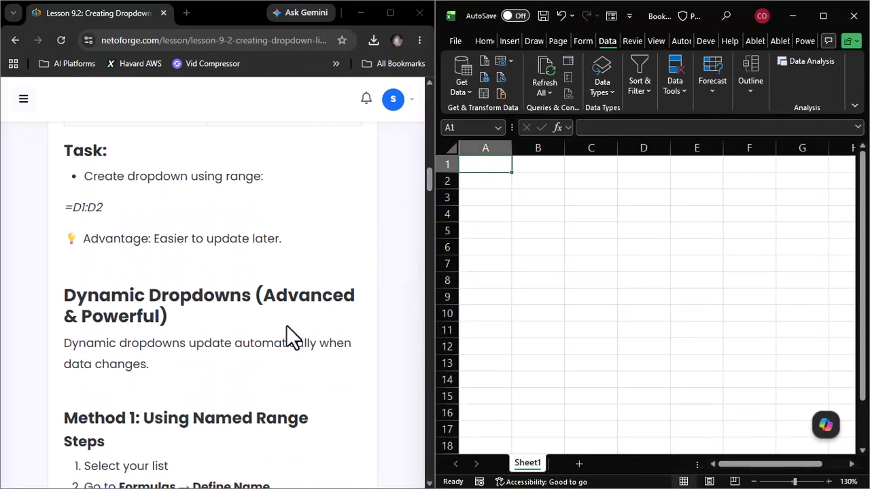
Step: Look through the lesson's Named Range method and undo the deletion of columns A to D
{"action": "scroll", "coordinate": [286, 325], "scroll_direction": "down", "scroll_amount": 2}
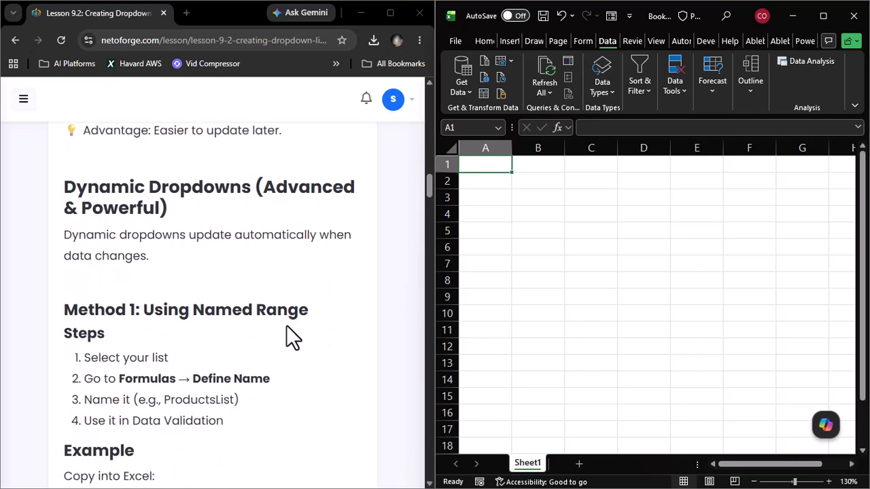
{"action": "scroll", "coordinate": [286, 326], "scroll_direction": "down", "scroll_amount": 2}
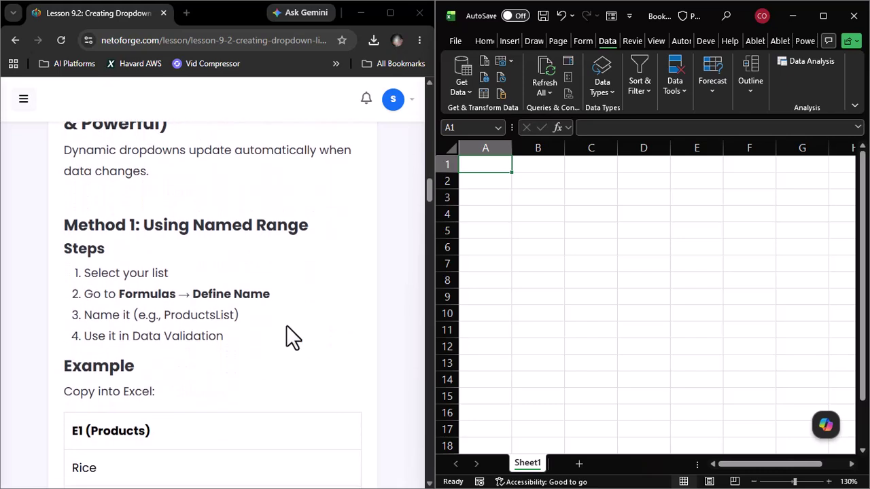
{"action": "scroll", "coordinate": [286, 324], "scroll_direction": "down", "scroll_amount": 2}
{"action": "left_click", "coordinate": [540, 166]}
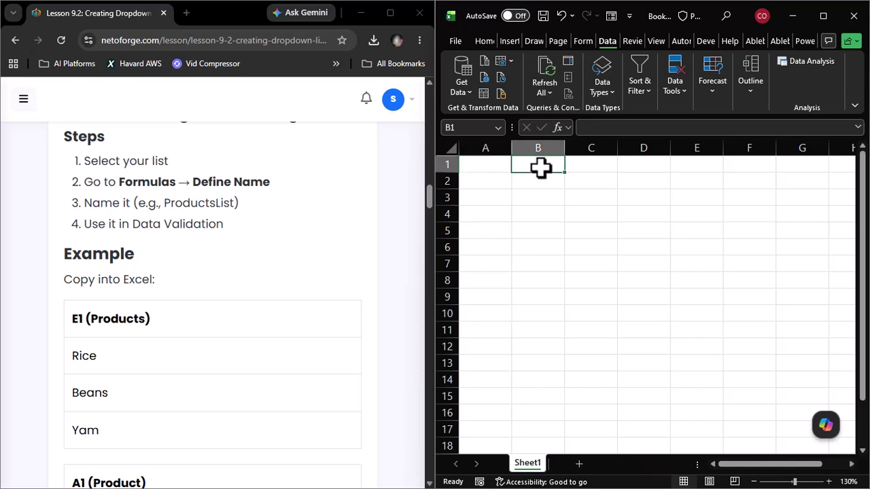
{"action": "left_click", "coordinate": [505, 166]}
{"action": "key", "text": "ctrl+v"}
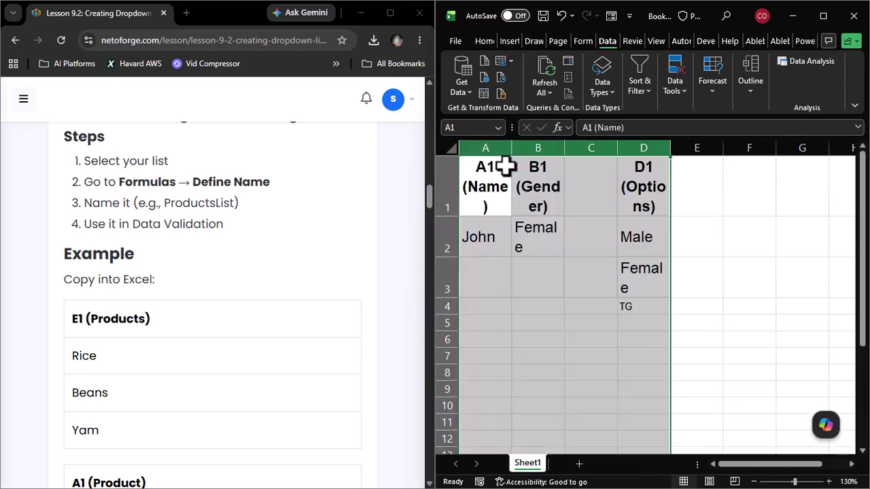
Step: Review the lesson's named-range example with its Products and Product tables and the =ProductsList task
{"action": "left_click", "coordinate": [227, 331]}
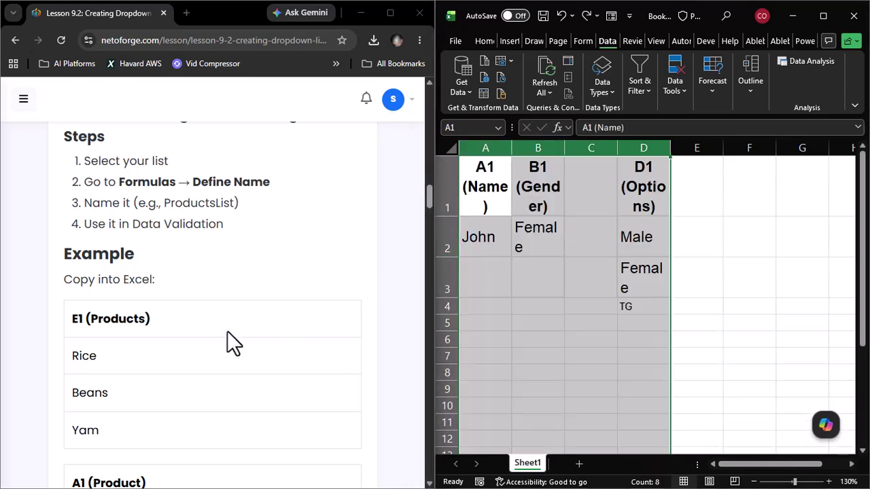
{"action": "scroll", "coordinate": [109, 312], "scroll_direction": "down", "scroll_amount": 1}
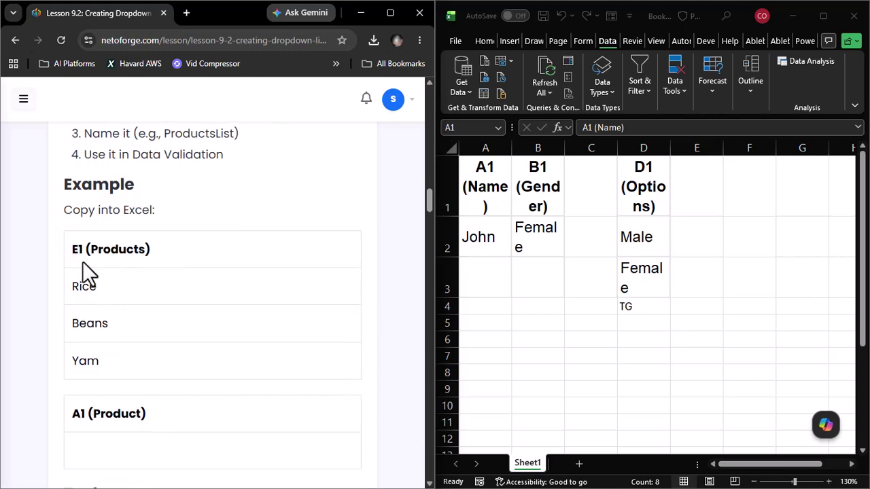
{"action": "scroll", "coordinate": [126, 334], "scroll_direction": "down", "scroll_amount": 2}
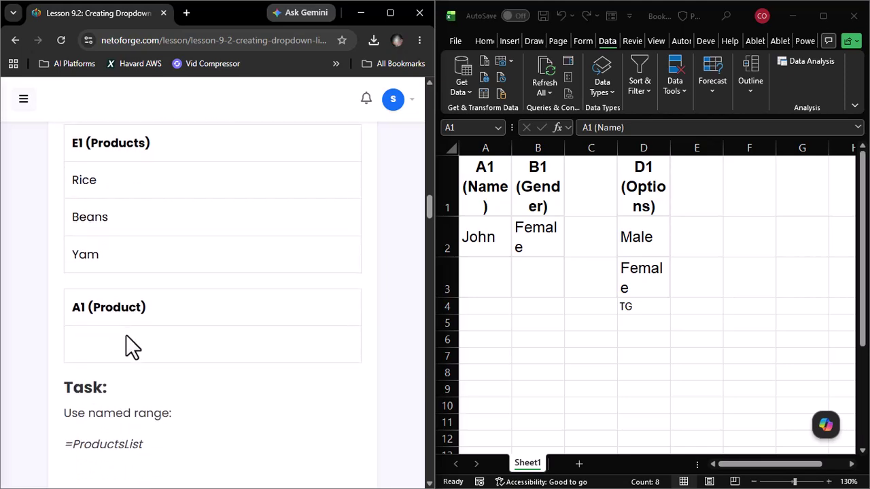
{"action": "scroll", "coordinate": [126, 335], "scroll_direction": "down", "scroll_amount": 1}
{"action": "scroll", "coordinate": [126, 334], "scroll_direction": "up", "scroll_amount": 2}
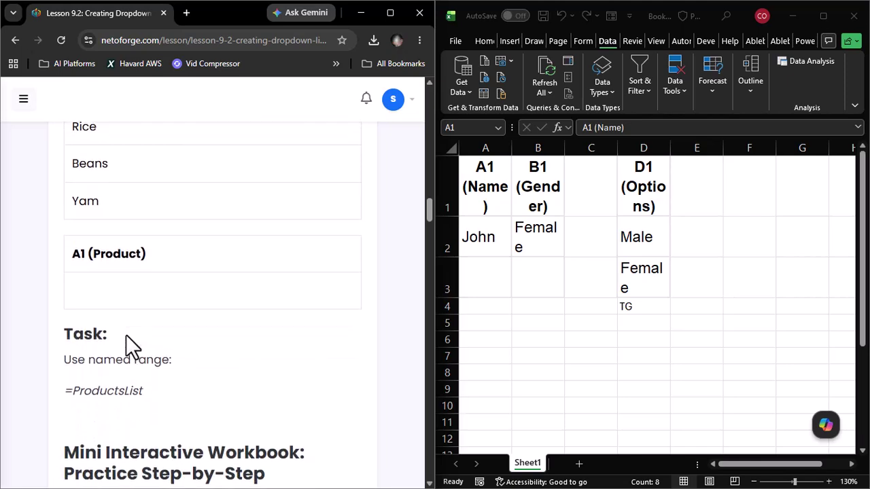
Step: Delete the contents of columns A to D and copy the lesson's Products table (Rice, Beans, Yam) into the sheet starting at E1
{"action": "left_click", "coordinate": [482, 147]}
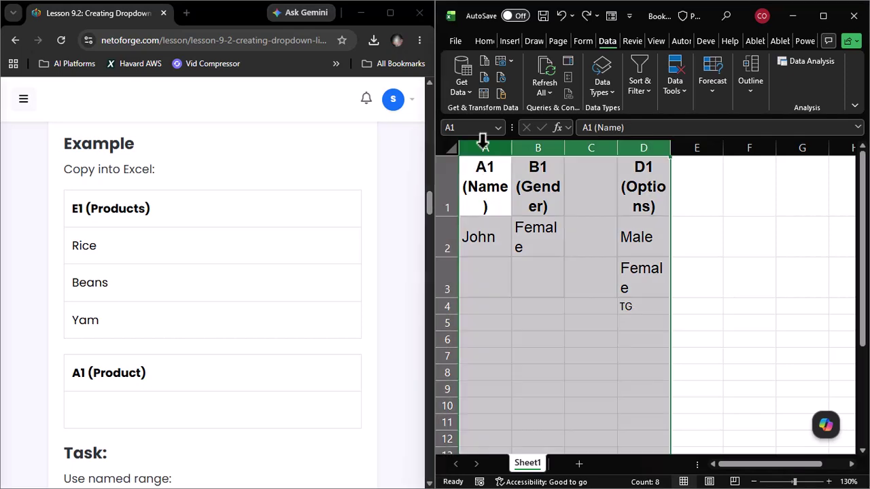
{"action": "key", "text": "Delete"}
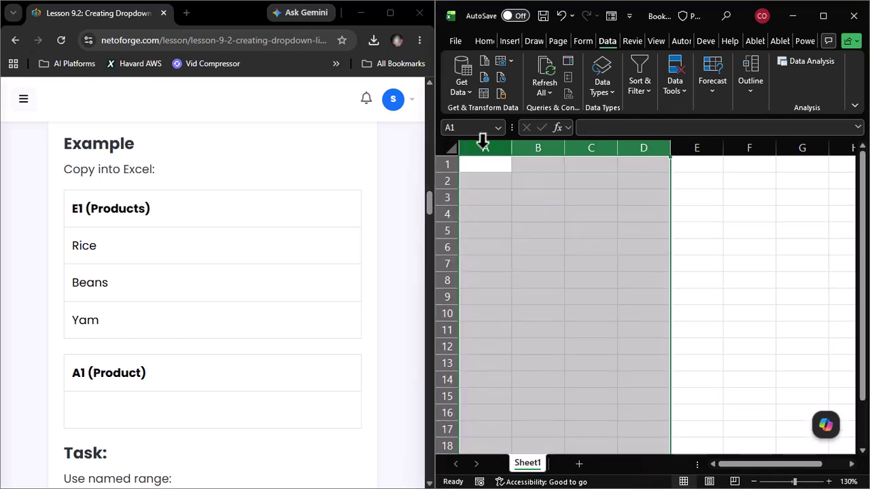
{"action": "left_click_drag", "start_coordinate": [62, 202], "coordinate": [134, 325]}
{"action": "key", "text": "ctrl+c"}
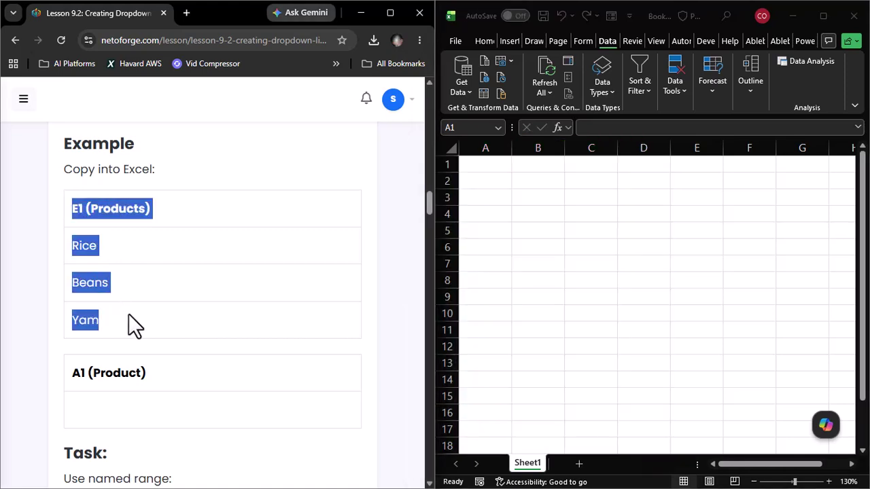
{"action": "left_click", "coordinate": [695, 162]}
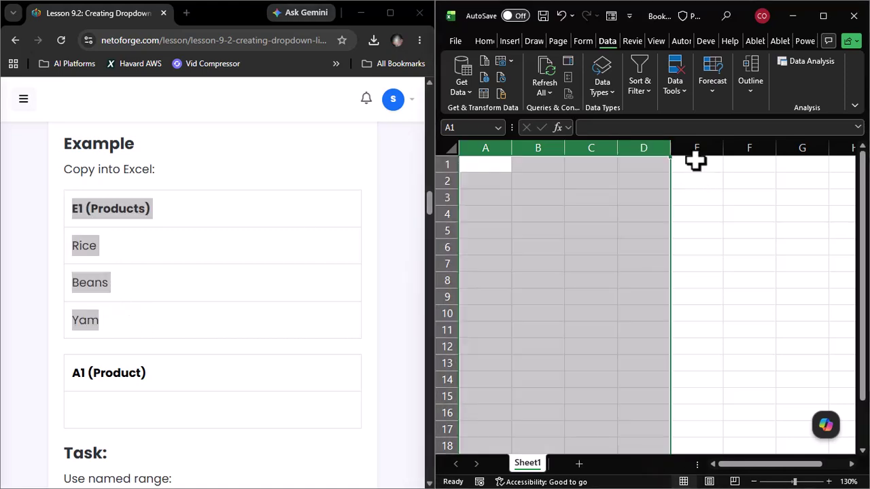
{"action": "key", "text": "ctrl+v"}
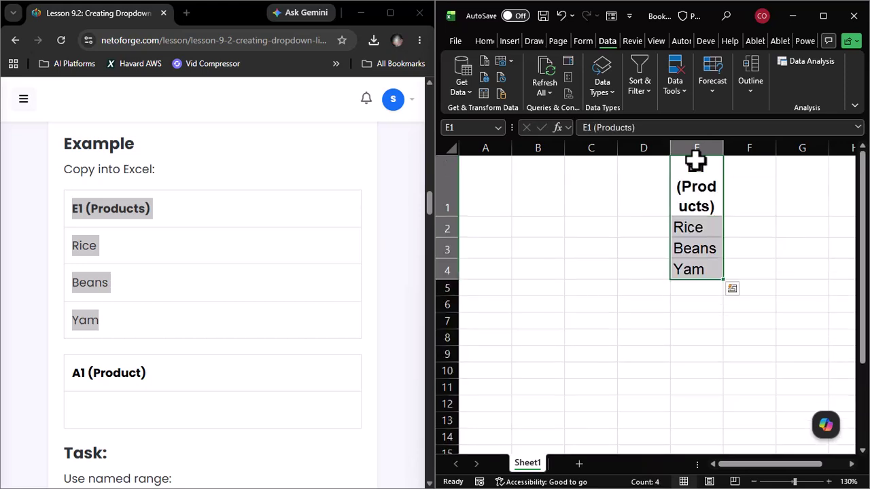
Step: Copy the lesson's A1 (Product) table with its blank row into the sheet starting at cell A1
{"action": "scroll", "coordinate": [216, 330], "scroll_direction": "down", "scroll_amount": 1}
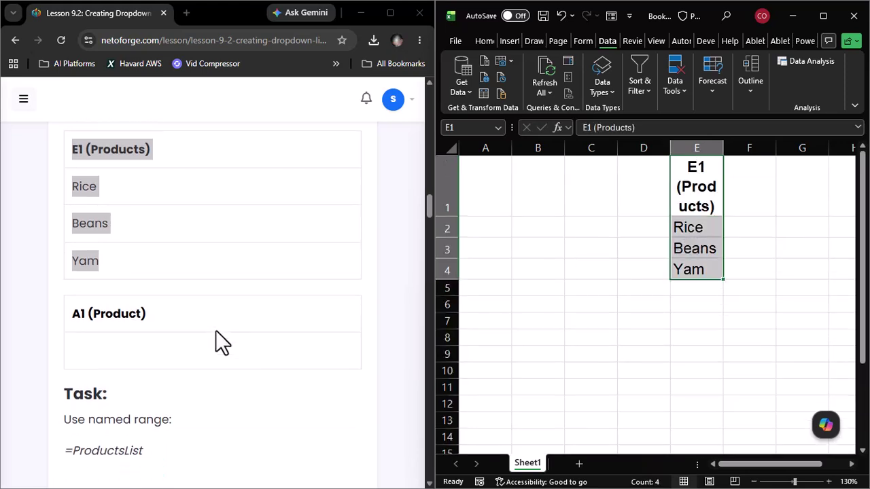
{"action": "left_click_drag", "start_coordinate": [71, 313], "coordinate": [148, 354]}
{"action": "key", "text": "ctrl+c"}
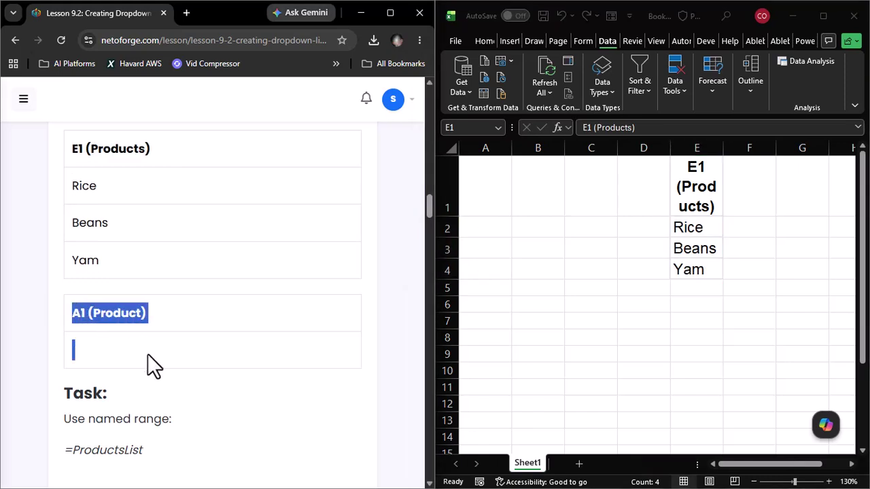
{"action": "left_click", "coordinate": [476, 180]}
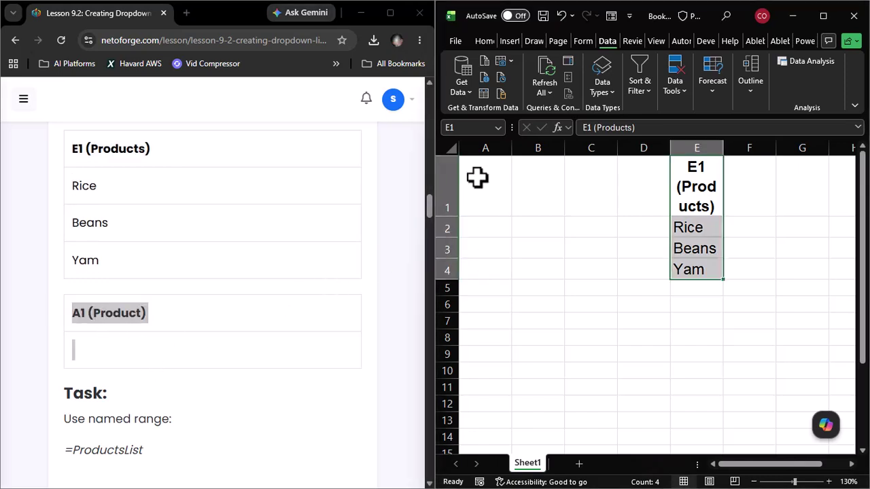
{"action": "left_click", "coordinate": [477, 178]}
{"action": "key", "text": "ctrl+v"}
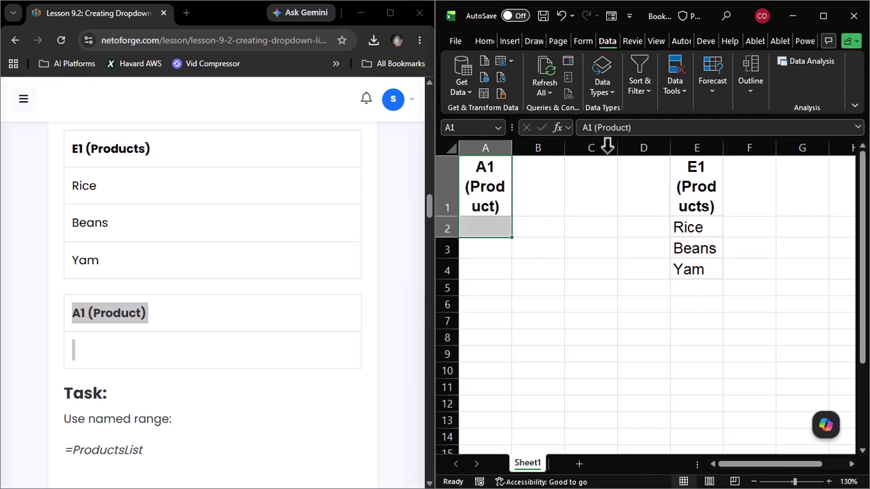
Step: Take the name ProductsList from the lesson's task and enter it for a new defined name in the Name Manager
{"action": "scroll", "coordinate": [116, 378], "scroll_direction": "down", "scroll_amount": 1}
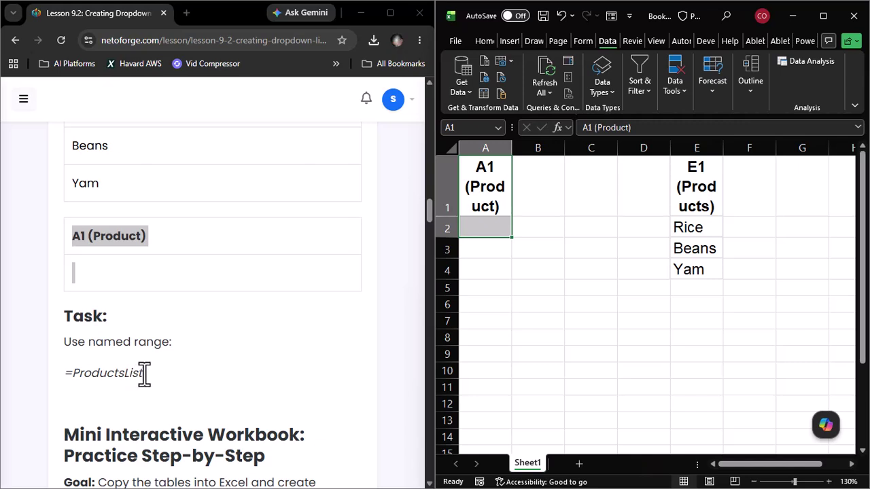
{"action": "left_click_drag", "start_coordinate": [142, 372], "coordinate": [77, 373]}
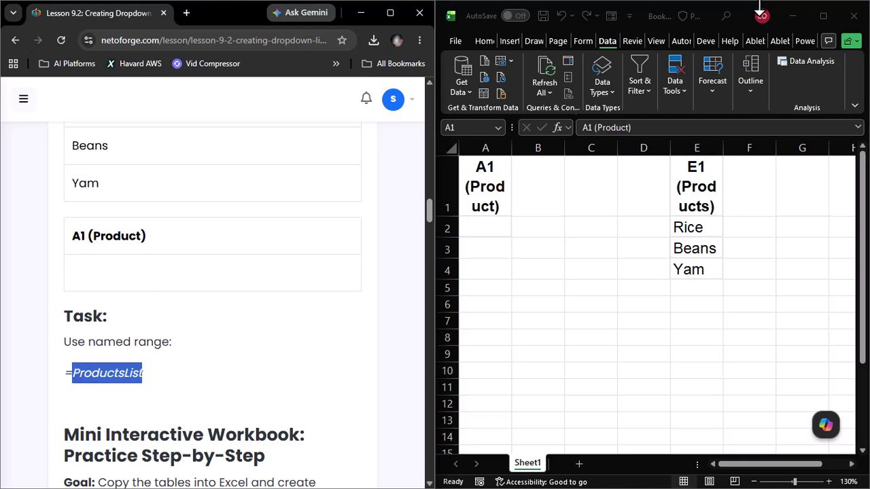
{"action": "left_click", "coordinate": [820, 17]}
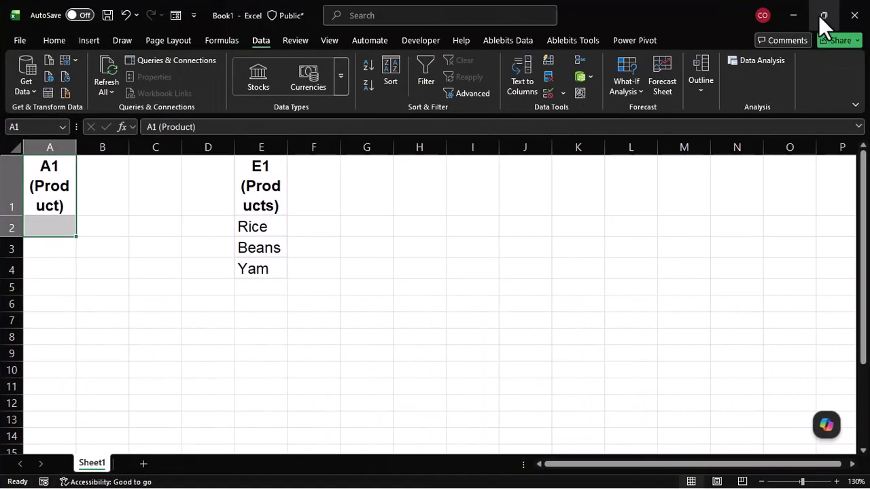
{"action": "mouse_move", "coordinate": [819, 16]}
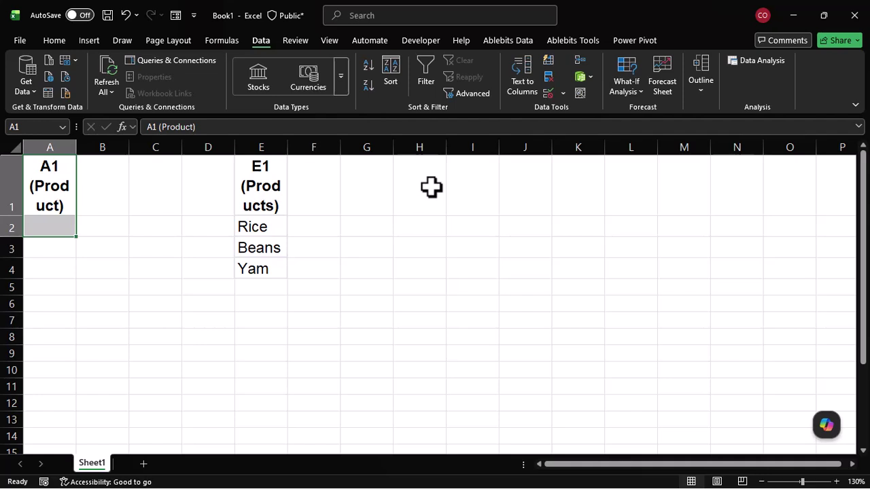
{"action": "left_click", "coordinate": [223, 40]}
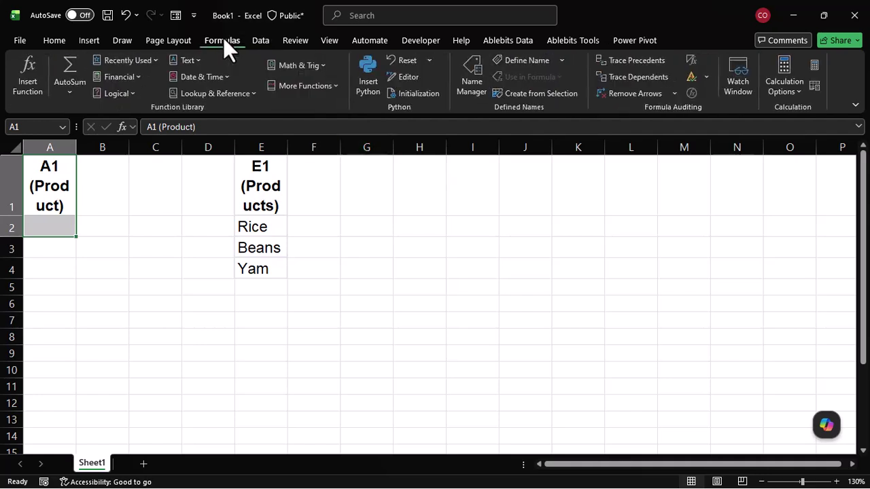
{"action": "left_click", "coordinate": [469, 86]}
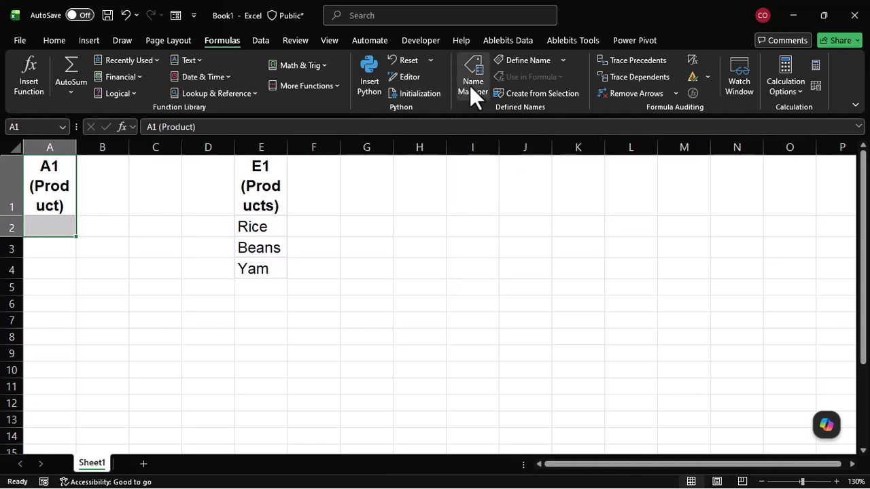
{"action": "left_click", "coordinate": [229, 168]}
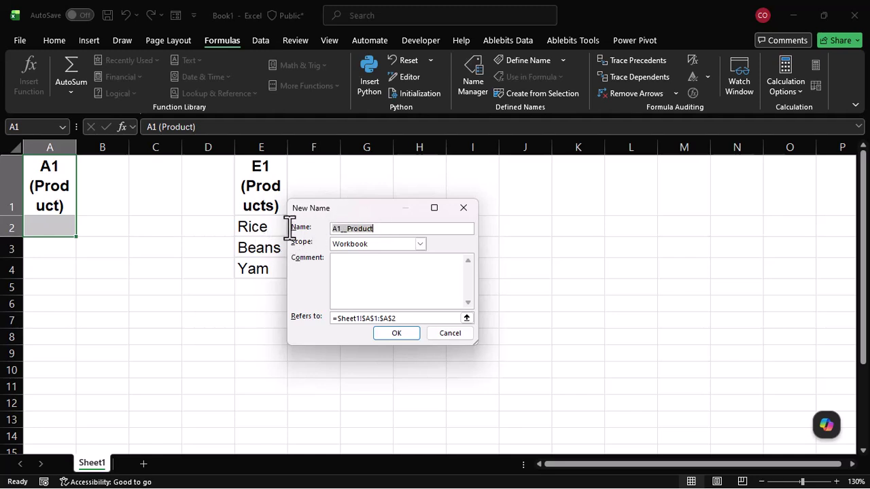
{"action": "type", "text": "ProductsList"}
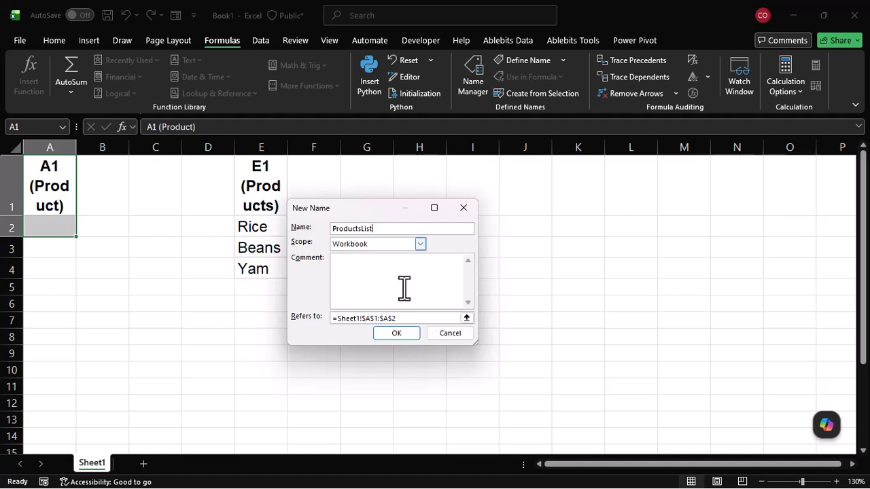
Step: Make the ProductsList name refer to =Sheet1!$E$2:$E$4, save it, and leave the Name Manager
{"action": "left_click_drag", "start_coordinate": [373, 320], "coordinate": [316, 324]}
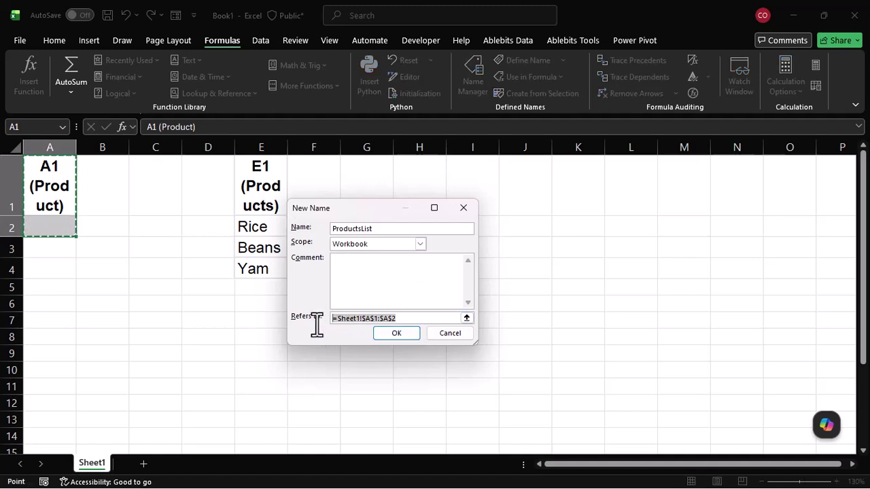
{"action": "key", "text": "BackSpace"}
{"action": "left_click_drag", "start_coordinate": [259, 227], "coordinate": [258, 265]}
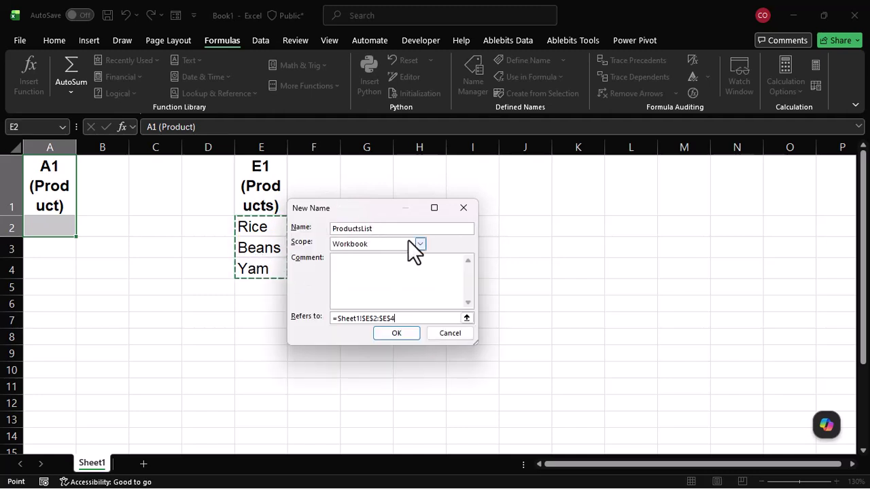
{"action": "left_click", "coordinate": [392, 333]}
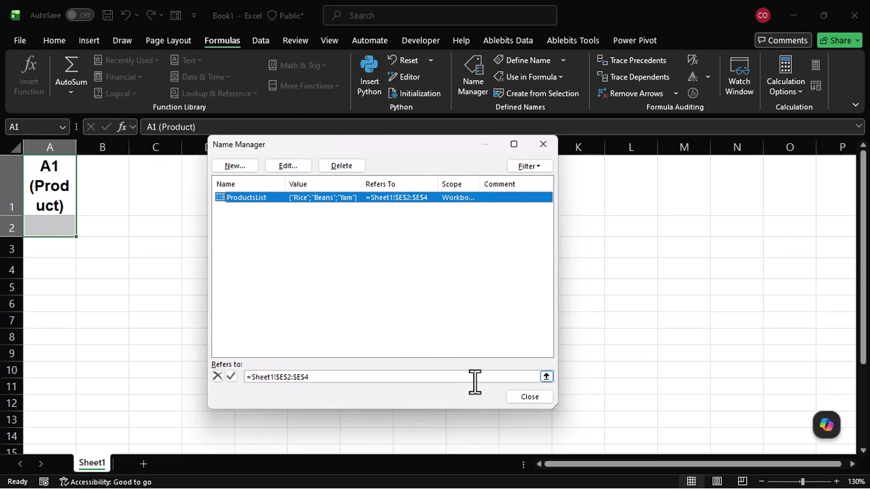
{"action": "left_click", "coordinate": [524, 397]}
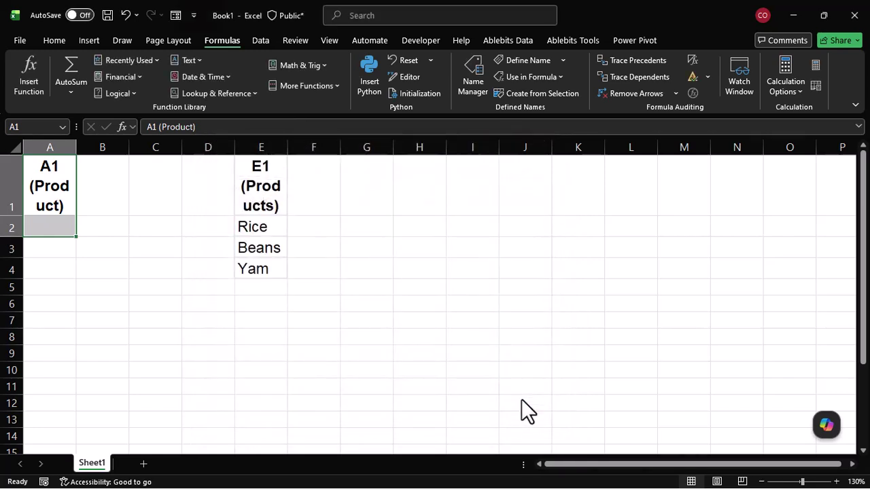
Step: Jump to the ProductsList named range from an empty cell to check which cells it covers
{"action": "left_click", "coordinate": [102, 260]}
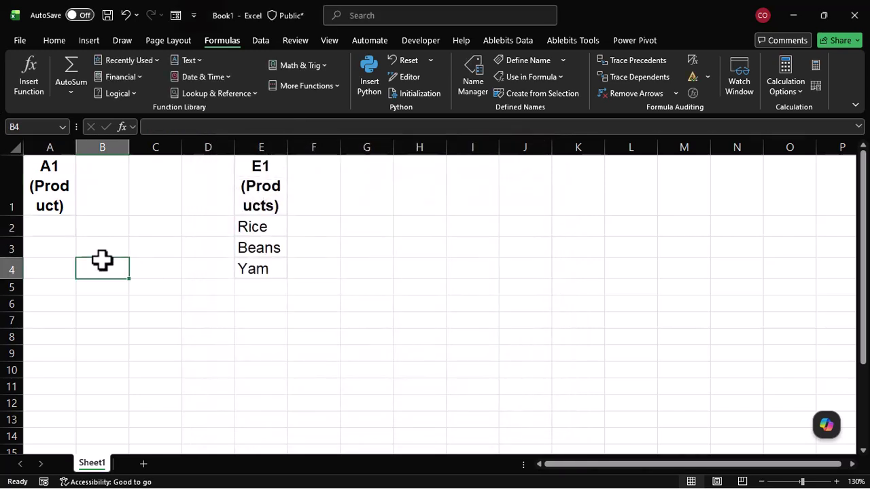
{"action": "left_click", "coordinate": [62, 125]}
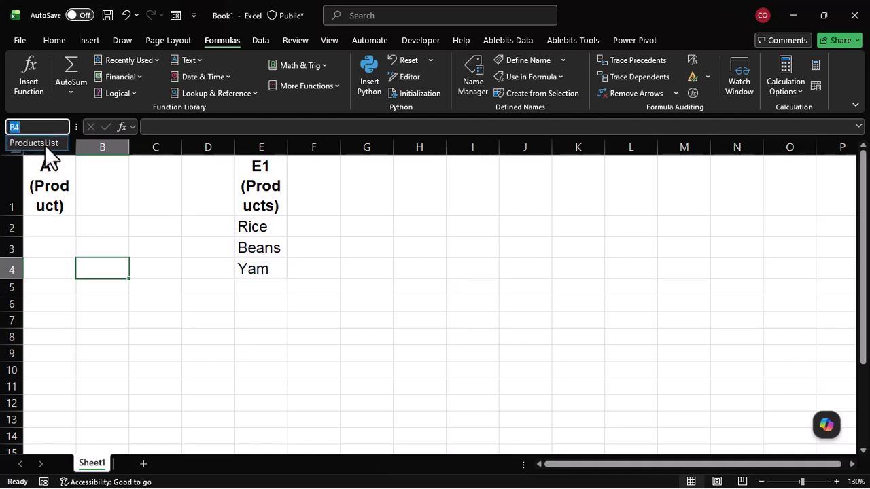
{"action": "left_click", "coordinate": [48, 144]}
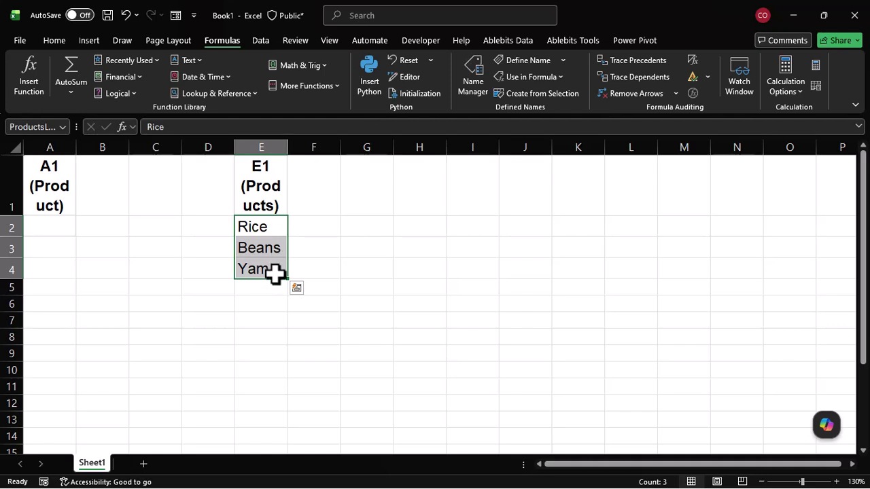
Step: Select cell A2 and widen column A so the word (Product) fits on one line in the heading
{"action": "left_click", "coordinate": [54, 228]}
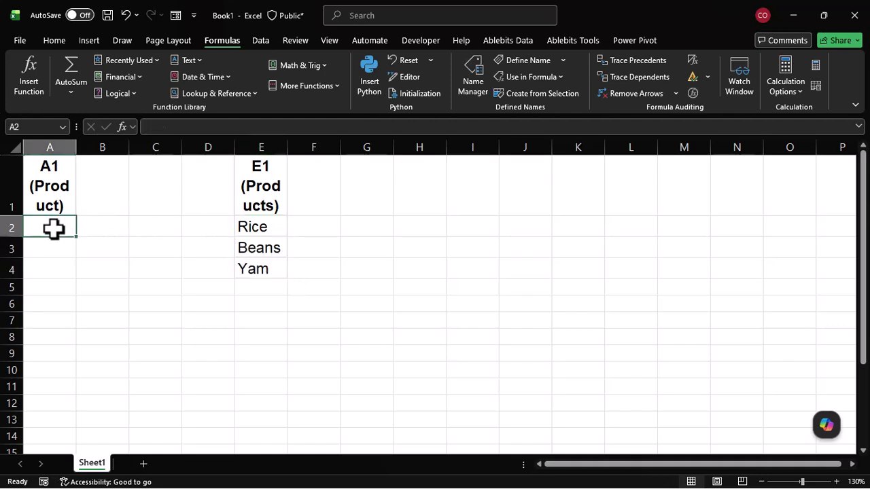
{"action": "left_click_drag", "start_coordinate": [76, 149], "coordinate": [102, 149]}
{"action": "left_click", "coordinate": [62, 130]}
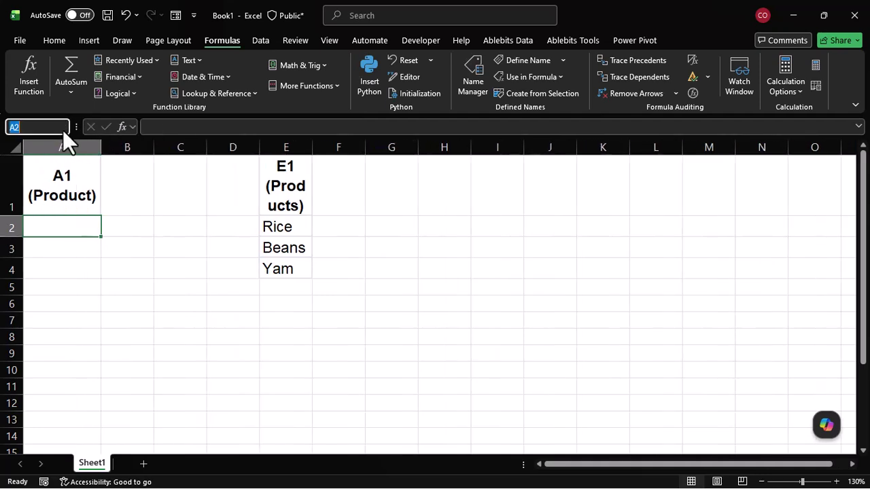
{"action": "left_click", "coordinate": [130, 282]}
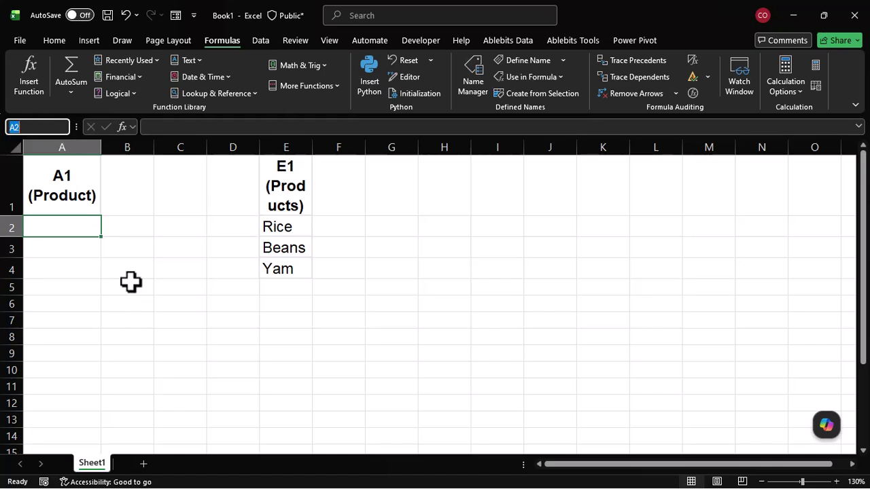
Step: Add List data validation to cell A2 with =ProductsList as its source
{"action": "left_click", "coordinate": [259, 42]}
{"action": "left_click", "coordinate": [548, 93]}
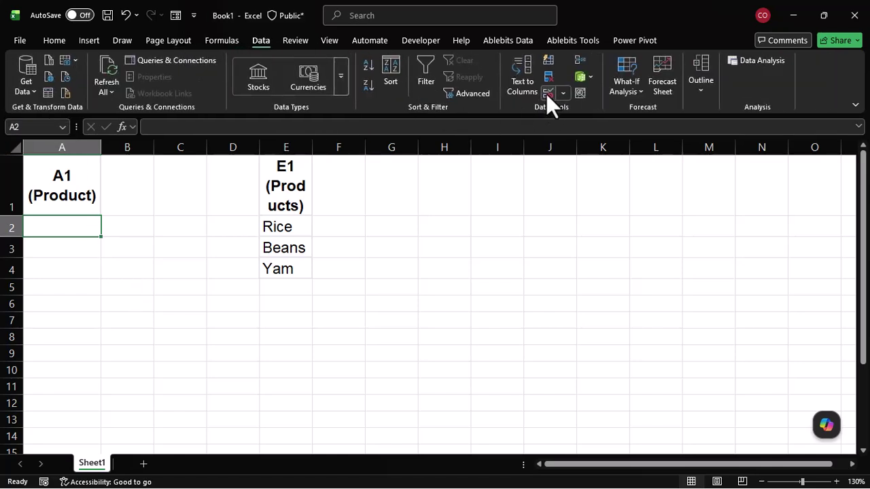
{"action": "left_click", "coordinate": [365, 245]}
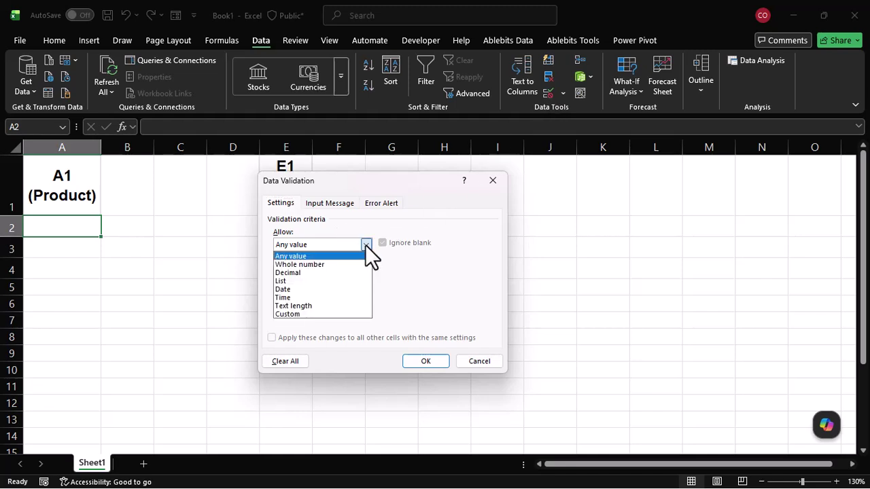
{"action": "left_click", "coordinate": [317, 284]}
{"action": "left_click", "coordinate": [316, 296]}
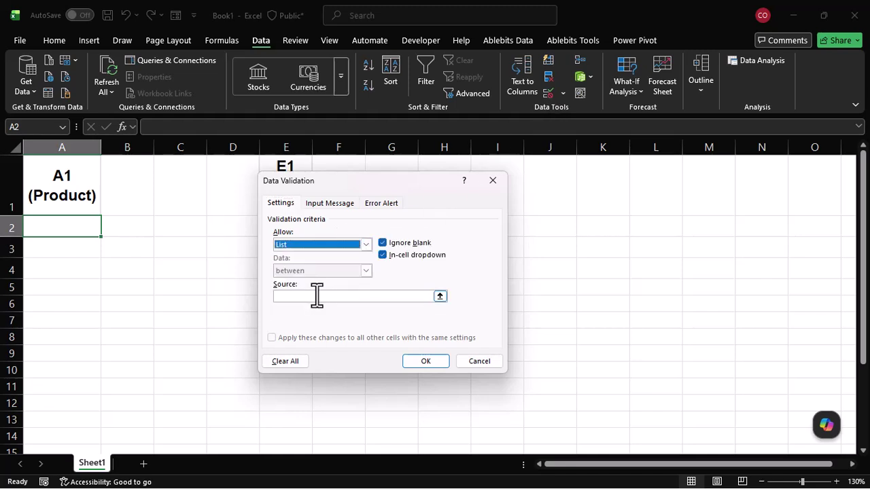
{"action": "left_click", "coordinate": [317, 296]}
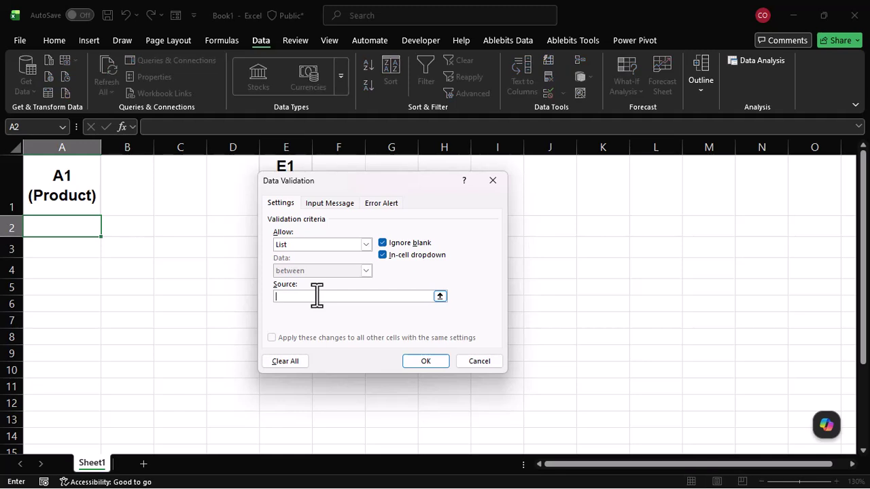
{"action": "type", "text": "=ProductsList"}
{"action": "left_click", "coordinate": [411, 360]}
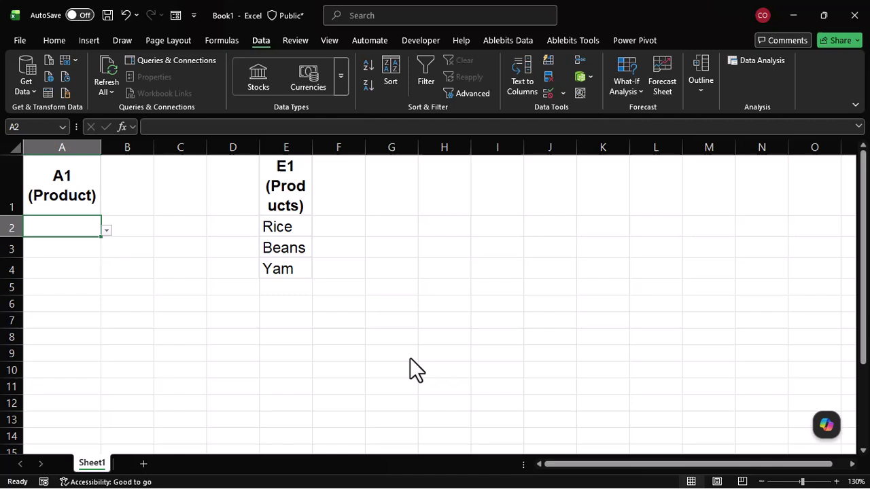
Step: Expand the A2 dropdown to check its choices and read on to the lesson's Step 1: Simple Dropdown exercise
{"action": "left_click", "coordinate": [107, 231]}
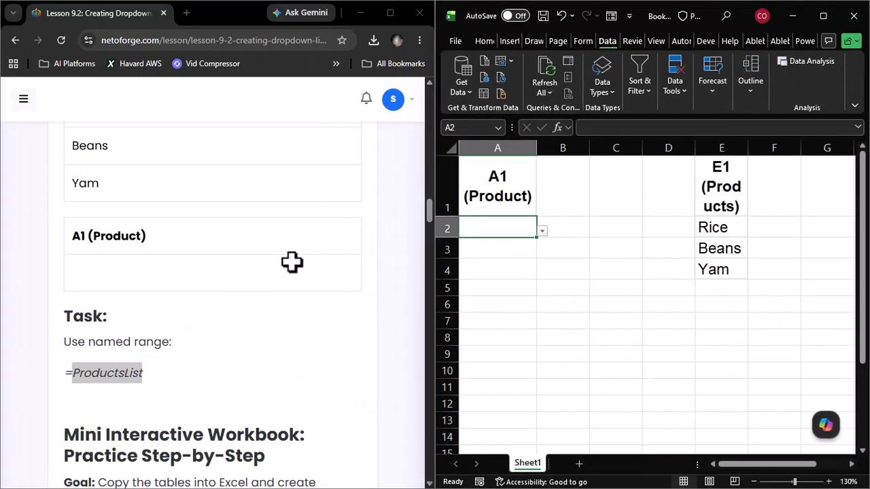
{"action": "scroll", "coordinate": [289, 353], "scroll_direction": "down", "scroll_amount": 4}
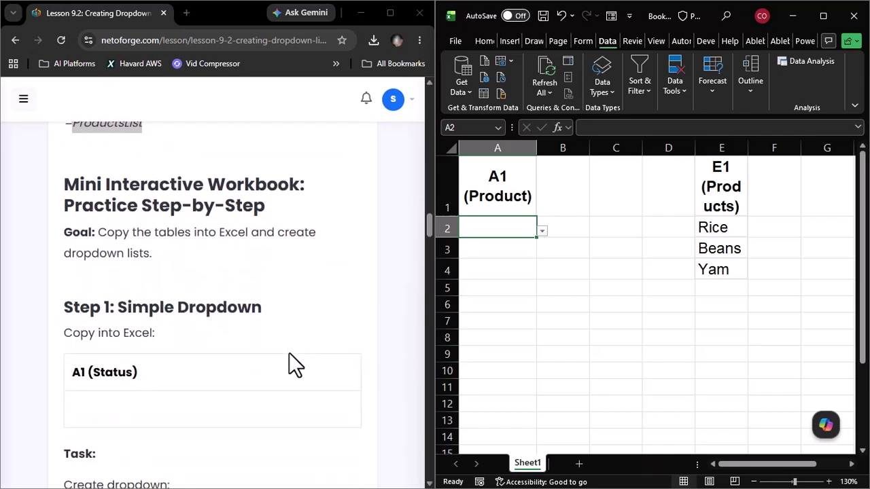
{"action": "scroll", "coordinate": [288, 353], "scroll_direction": "down", "scroll_amount": 2}
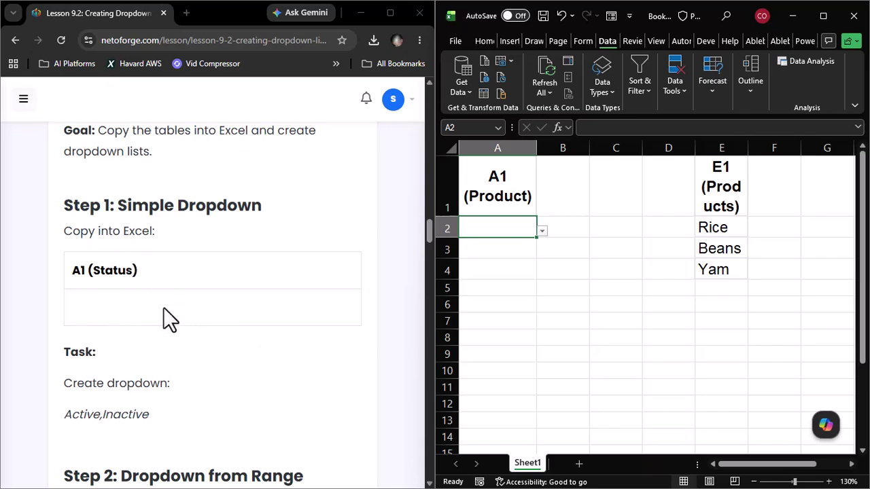
Step: Read through the lesson's practice workbook tasks from Step 1: Simple Dropdown to Step 5: Real-Life Form Example
{"action": "scroll", "coordinate": [170, 325], "scroll_direction": "down", "scroll_amount": 3}
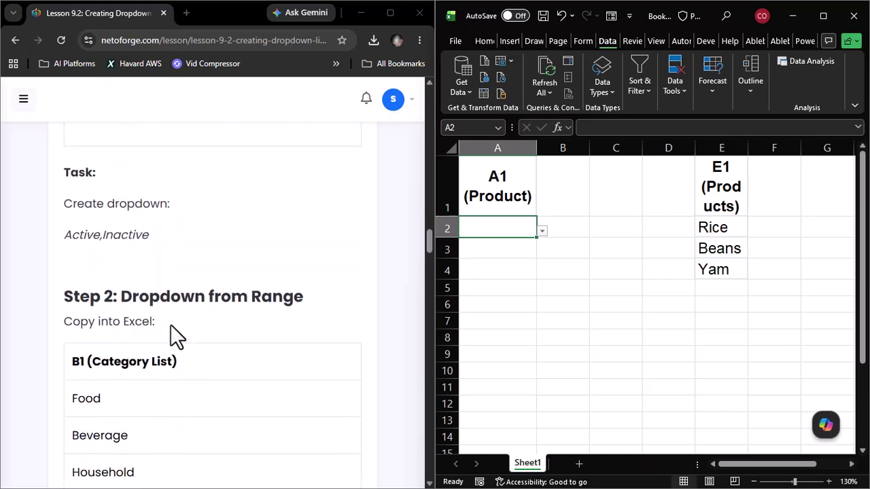
{"action": "scroll", "coordinate": [171, 325], "scroll_direction": "down", "scroll_amount": 7}
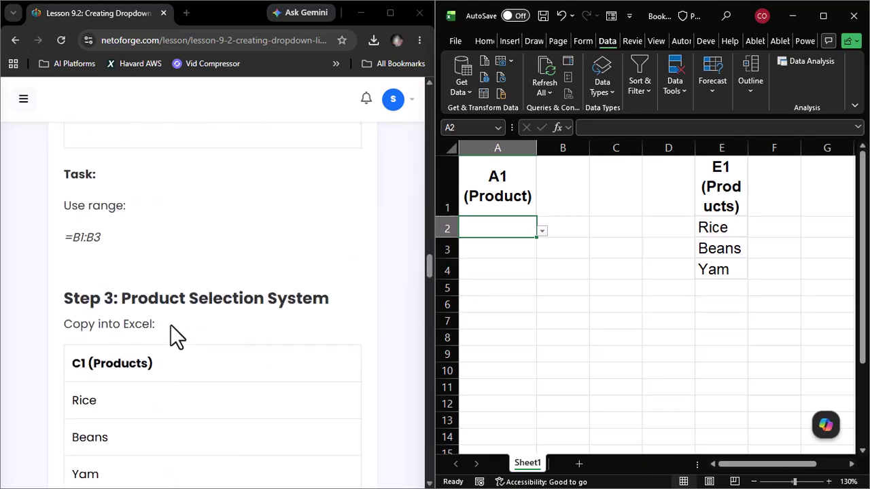
{"action": "scroll", "coordinate": [171, 324], "scroll_direction": "down", "scroll_amount": 5}
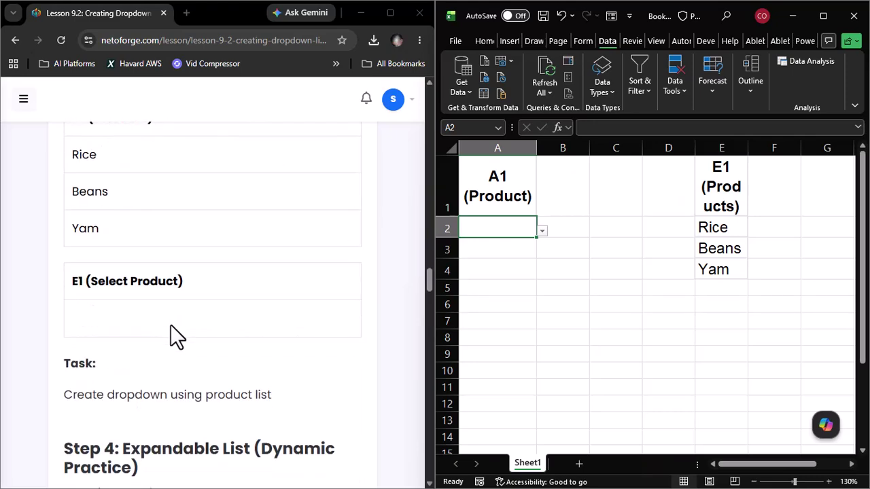
{"action": "scroll", "coordinate": [170, 325], "scroll_direction": "down", "scroll_amount": 7}
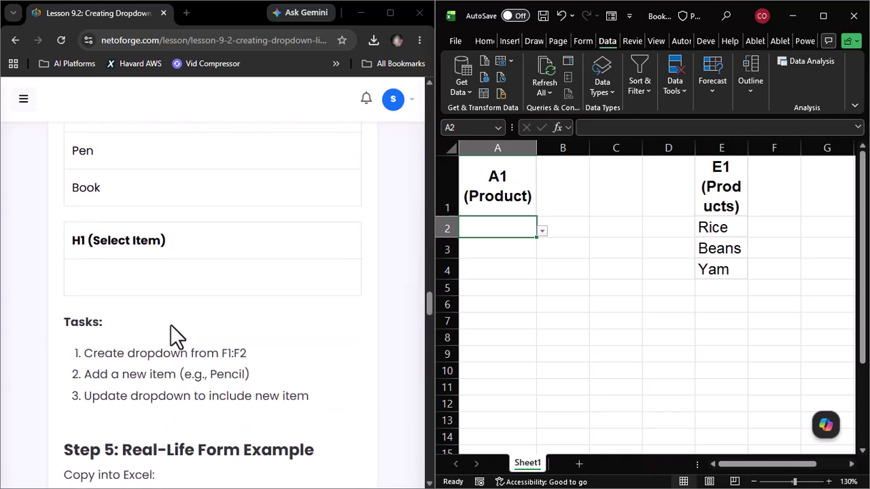
{"action": "scroll", "coordinate": [169, 324], "scroll_direction": "down", "scroll_amount": 1}
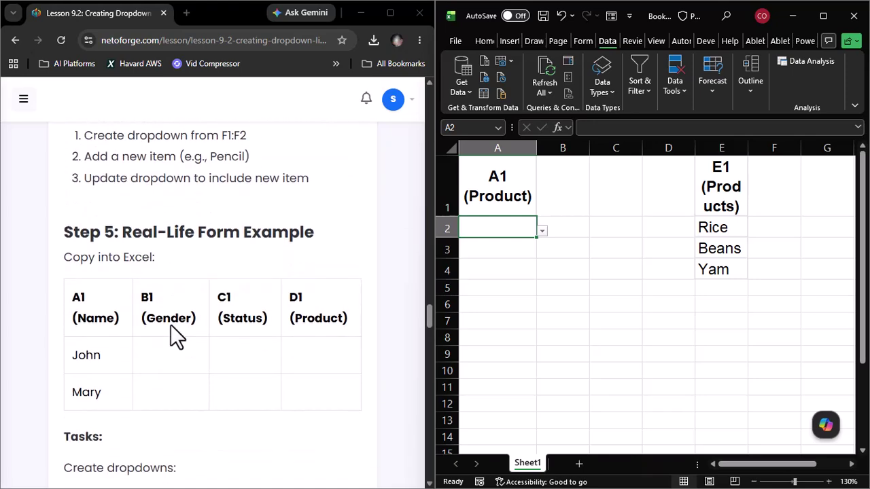
{"action": "scroll", "coordinate": [171, 325], "scroll_direction": "down", "scroll_amount": 1}
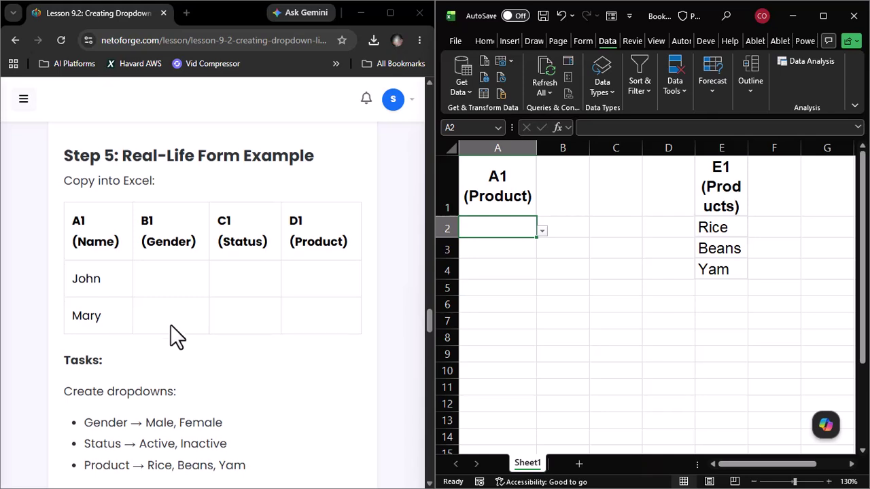
{"action": "scroll", "coordinate": [169, 324], "scroll_direction": "up", "scroll_amount": 1}
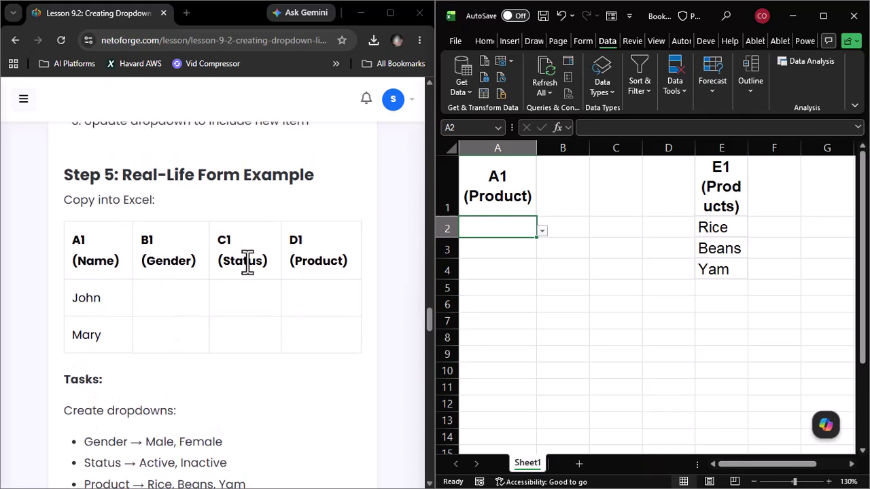
{"action": "scroll", "coordinate": [284, 311], "scroll_direction": "down", "scroll_amount": 1}
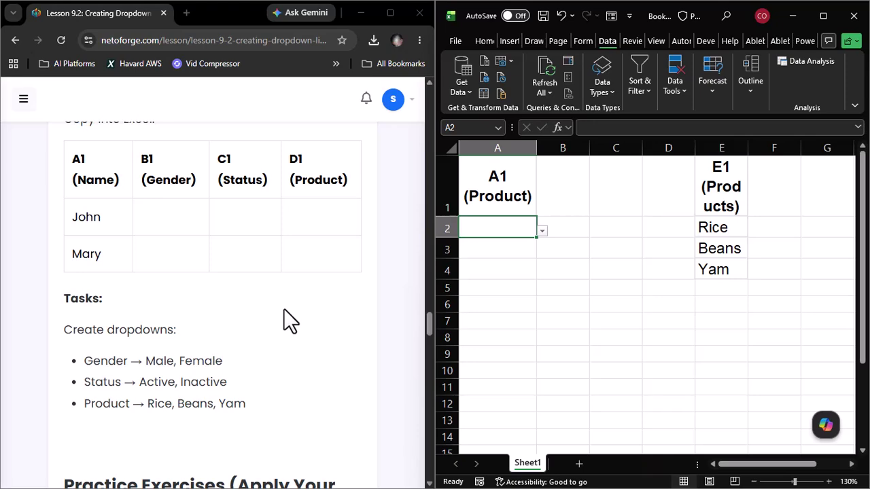
Step: Review the lesson's practice exercises, Self-Learning Tips and Learning Outcome sections through to the end of the page
{"action": "scroll", "coordinate": [283, 308], "scroll_direction": "down", "scroll_amount": 7}
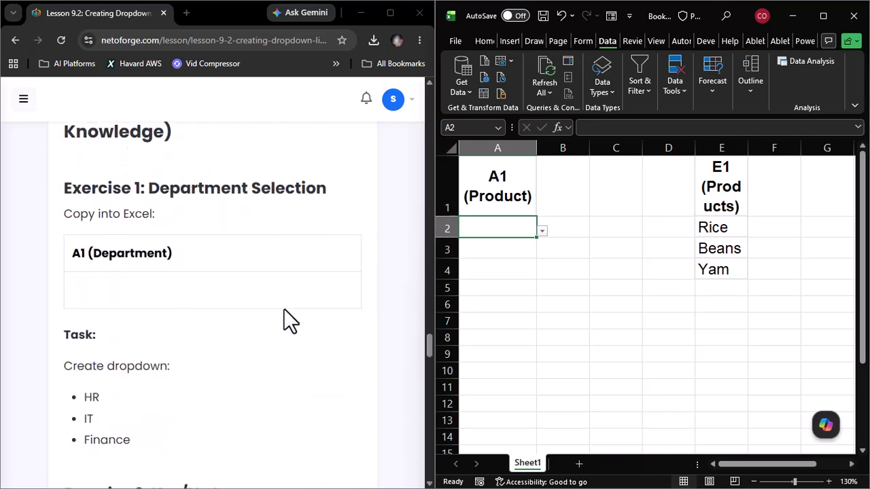
{"action": "scroll", "coordinate": [283, 308], "scroll_direction": "down", "scroll_amount": 6}
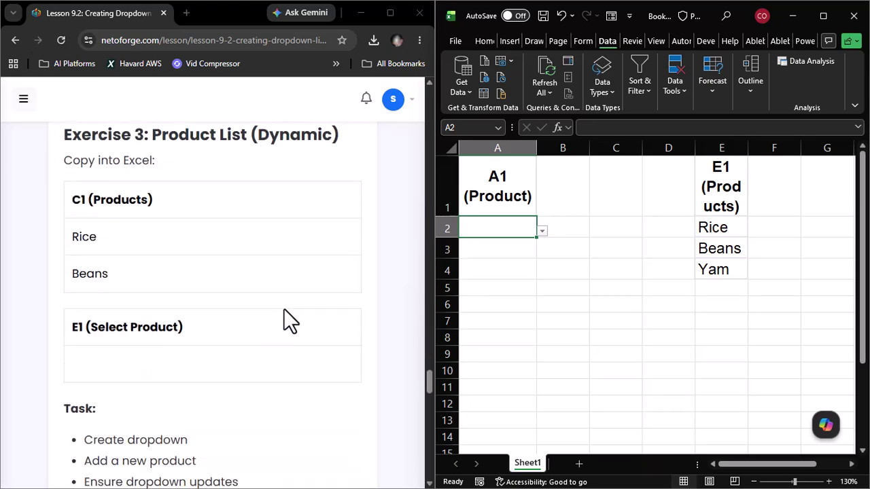
{"action": "scroll", "coordinate": [283, 308], "scroll_direction": "down", "scroll_amount": 3}
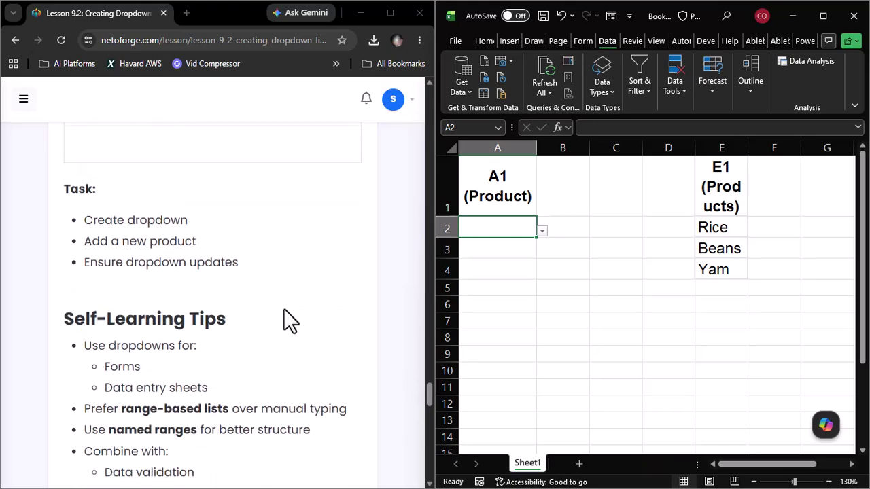
{"action": "scroll", "coordinate": [283, 308], "scroll_direction": "down", "scroll_amount": 3}
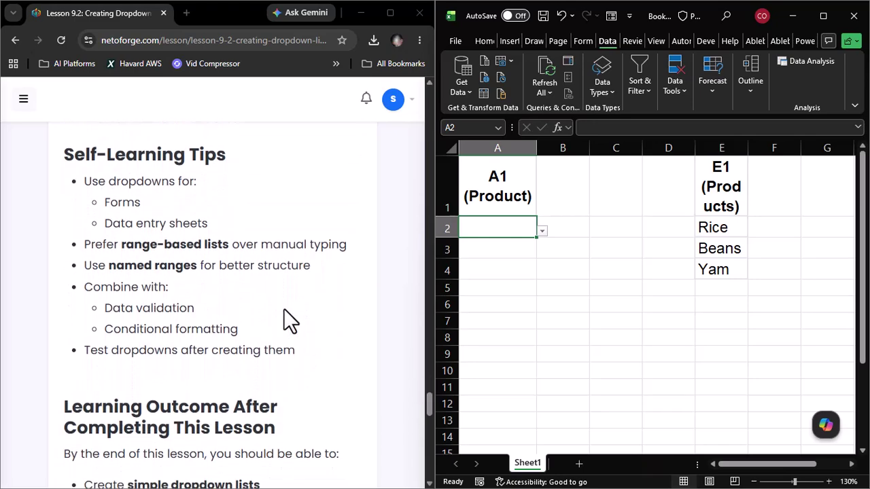
{"action": "scroll", "coordinate": [283, 309], "scroll_direction": "down", "scroll_amount": 3}
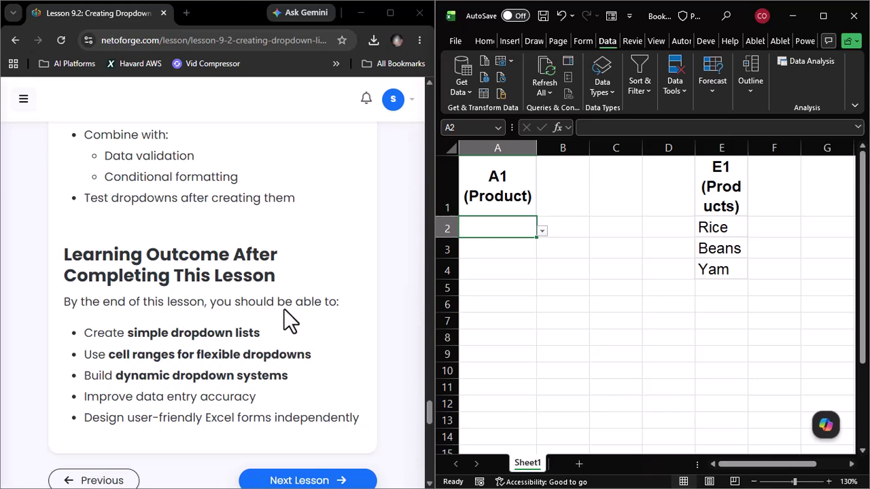
{"action": "scroll", "coordinate": [283, 308], "scroll_direction": "up", "scroll_amount": 2}
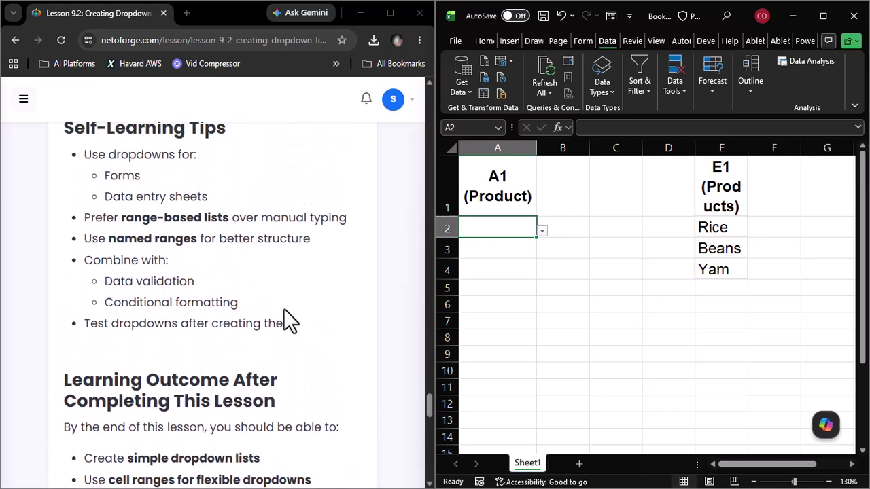
{"action": "scroll", "coordinate": [283, 308], "scroll_direction": "down", "scroll_amount": 2}
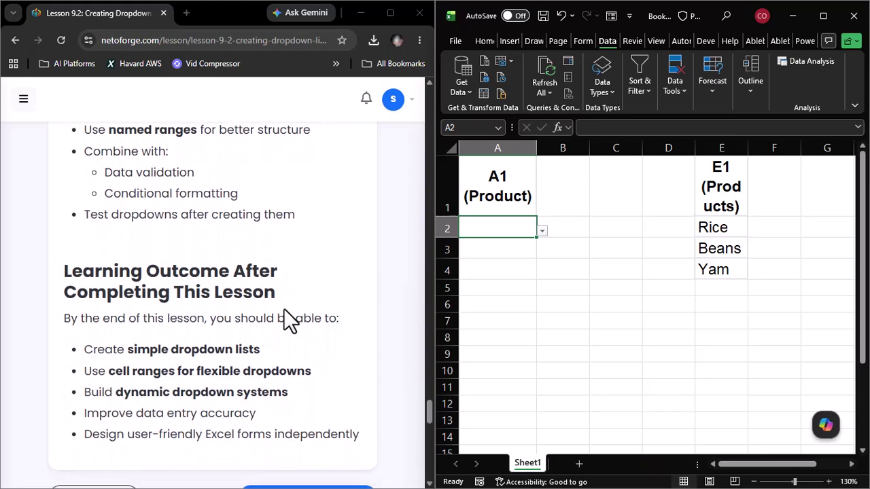